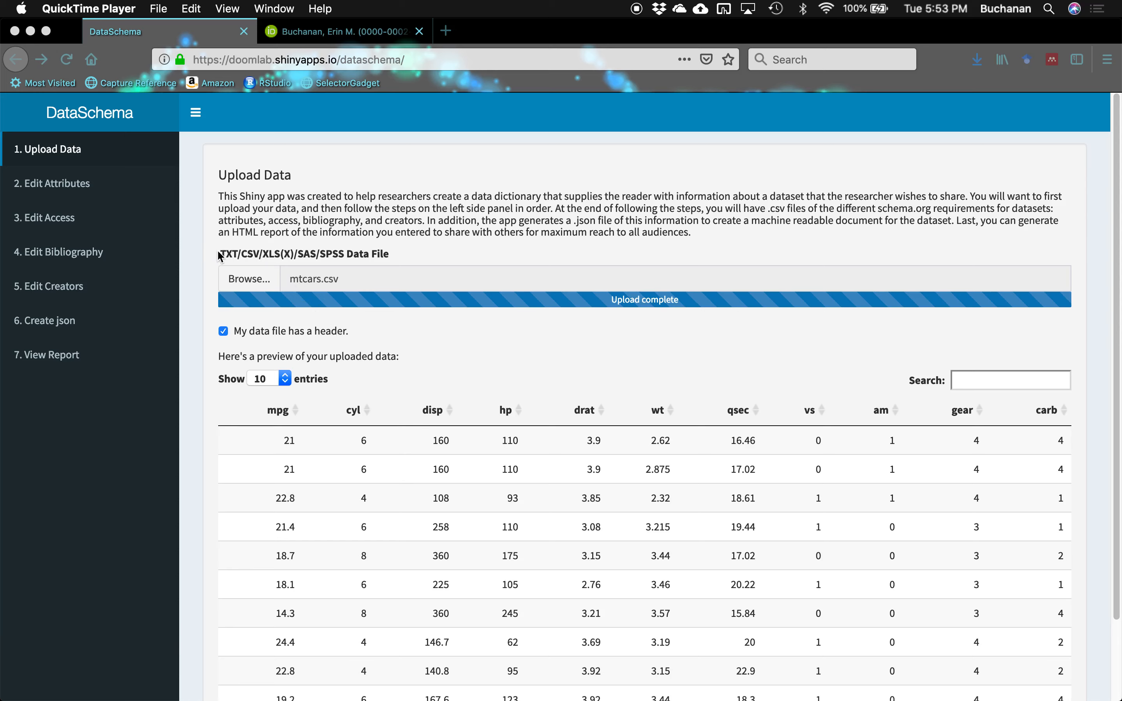
- Upload mtcars.csv from the Desktop as the data file
left_click(264, 282)
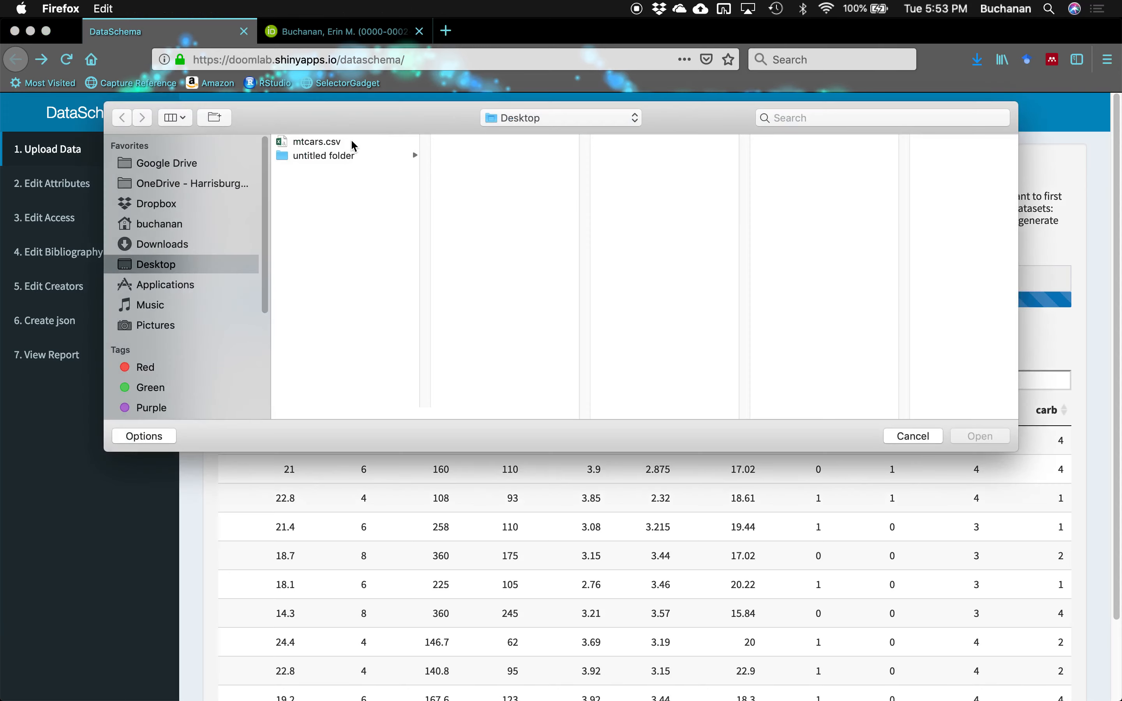
left_click(351, 142)
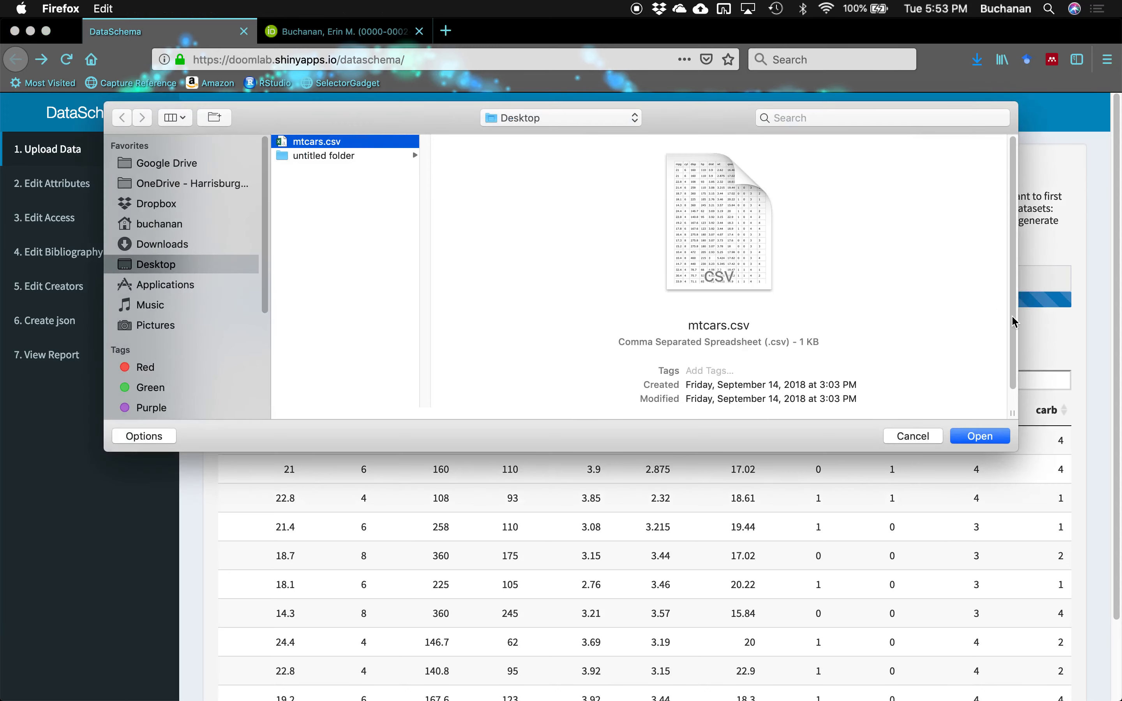
left_click(972, 434)
- Review the first three pages of the uploaded mtcars data preview
scroll(641, 363, "down", 3)
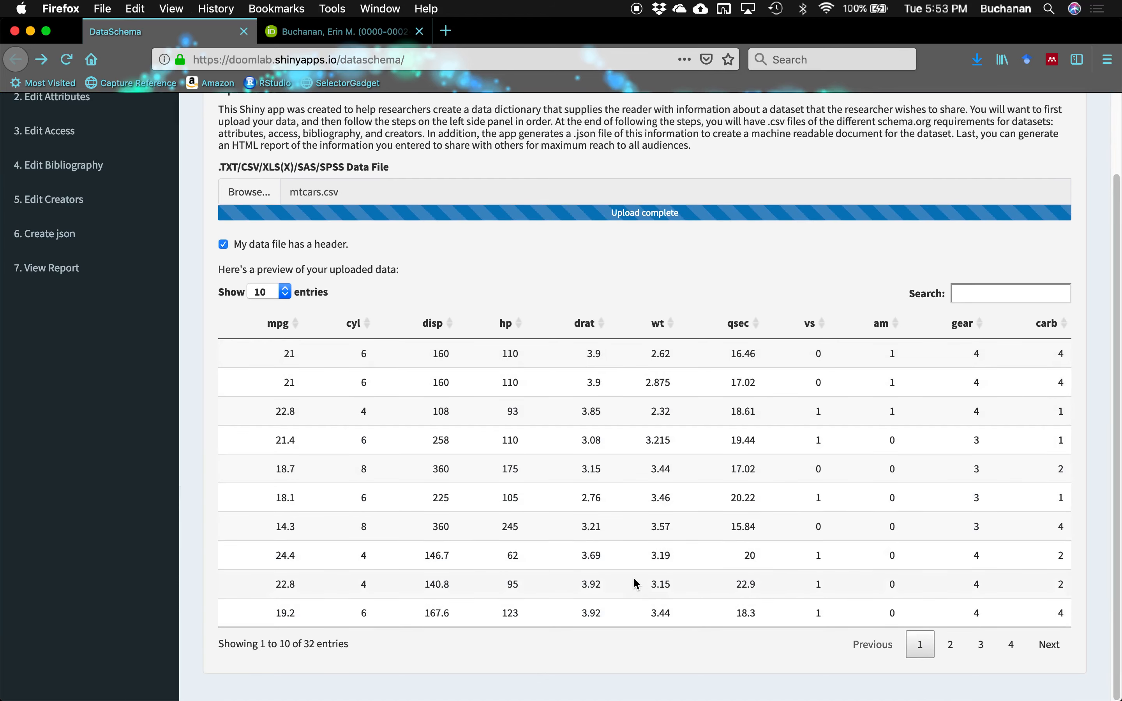
scroll(633, 577, "up", 3)
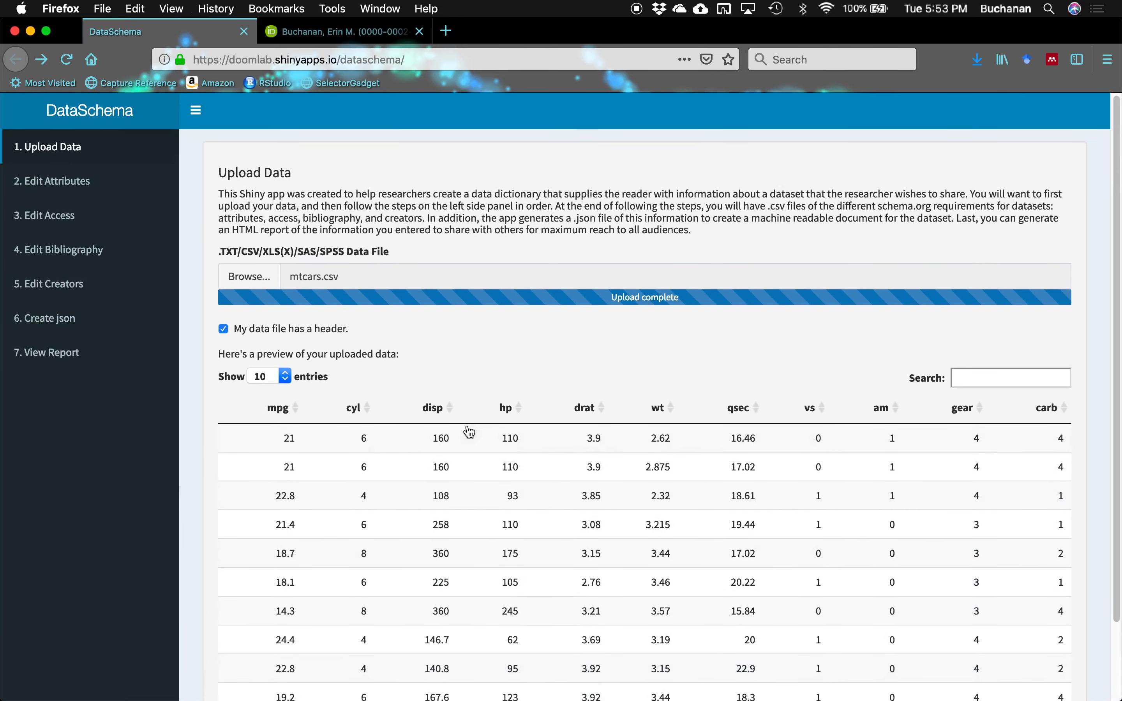
scroll(466, 424, "down", 3)
left_click(950, 647)
left_click(981, 646)
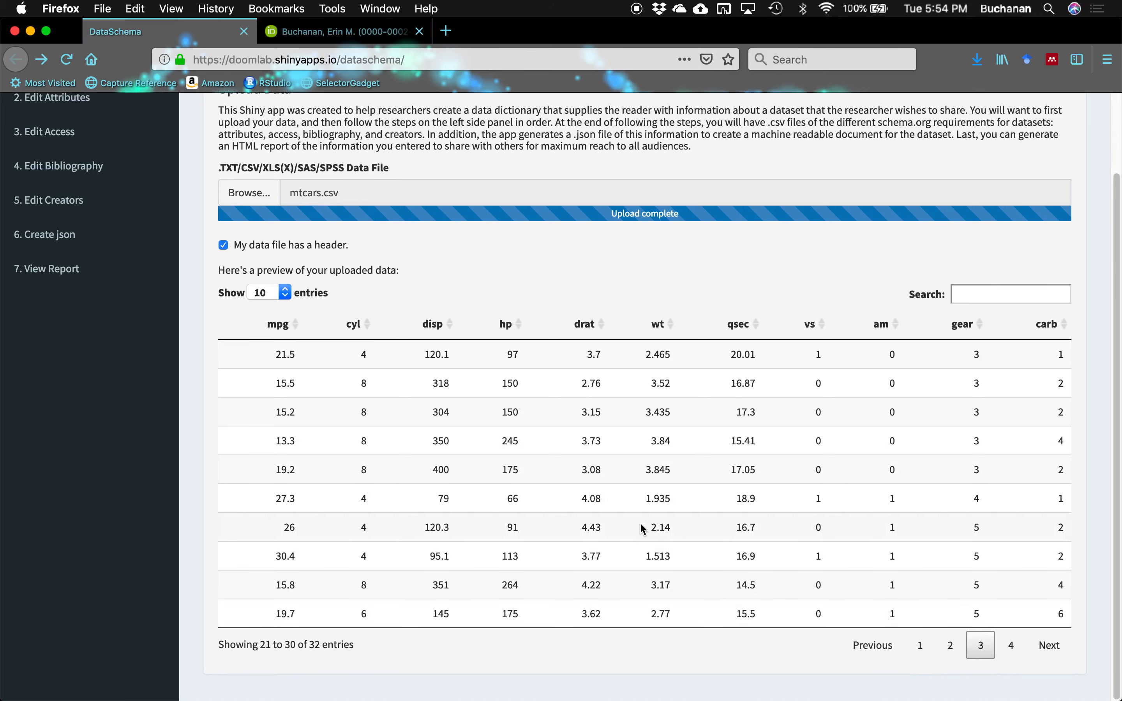
scroll(379, 391, "up", 3)
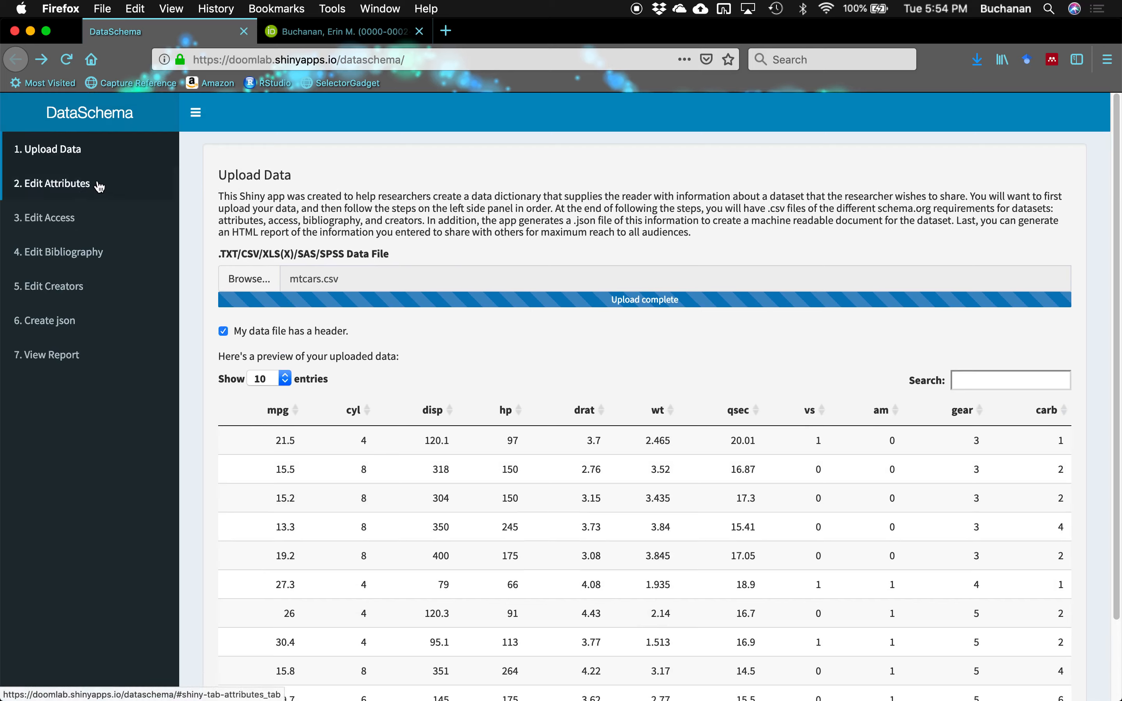
- Review the attributes table's variable descriptions and units, and save it as attributes.csv
left_click(83, 195)
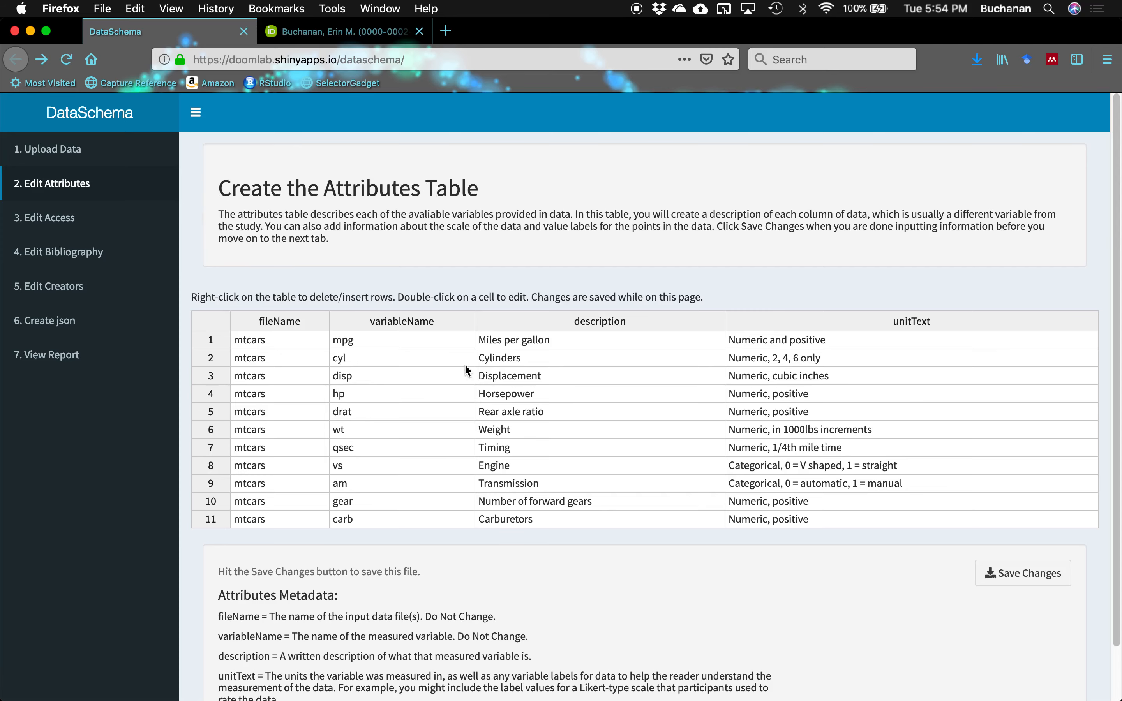
scroll(488, 590, "down", 2)
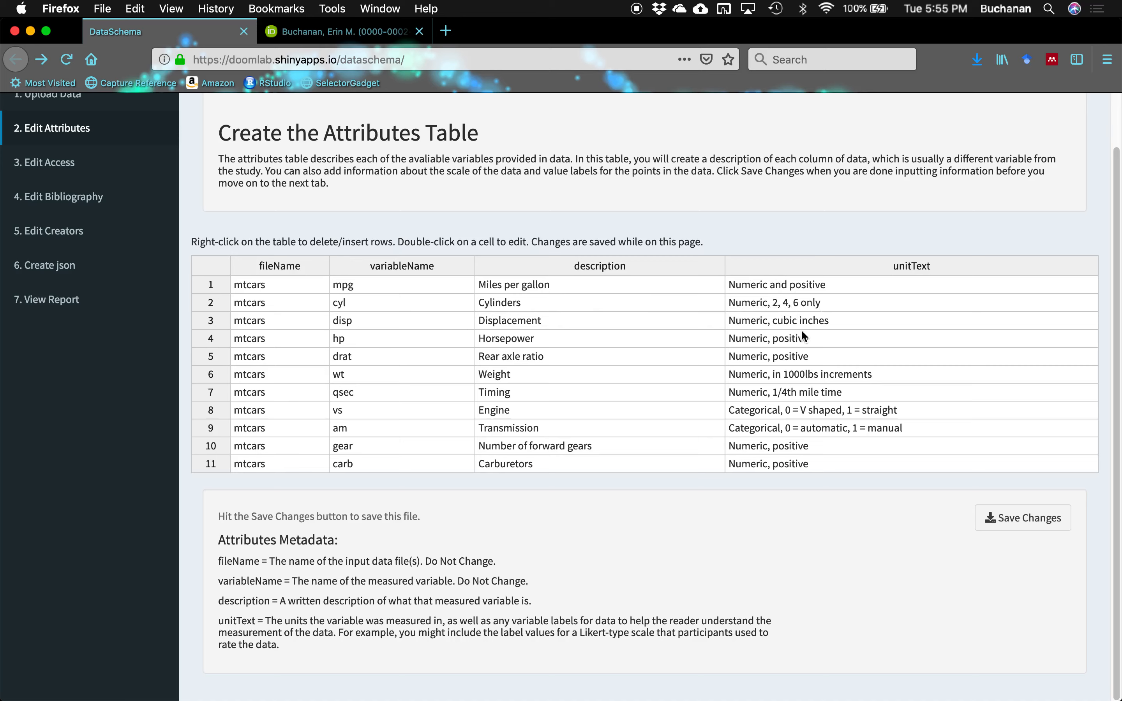
left_click(786, 415)
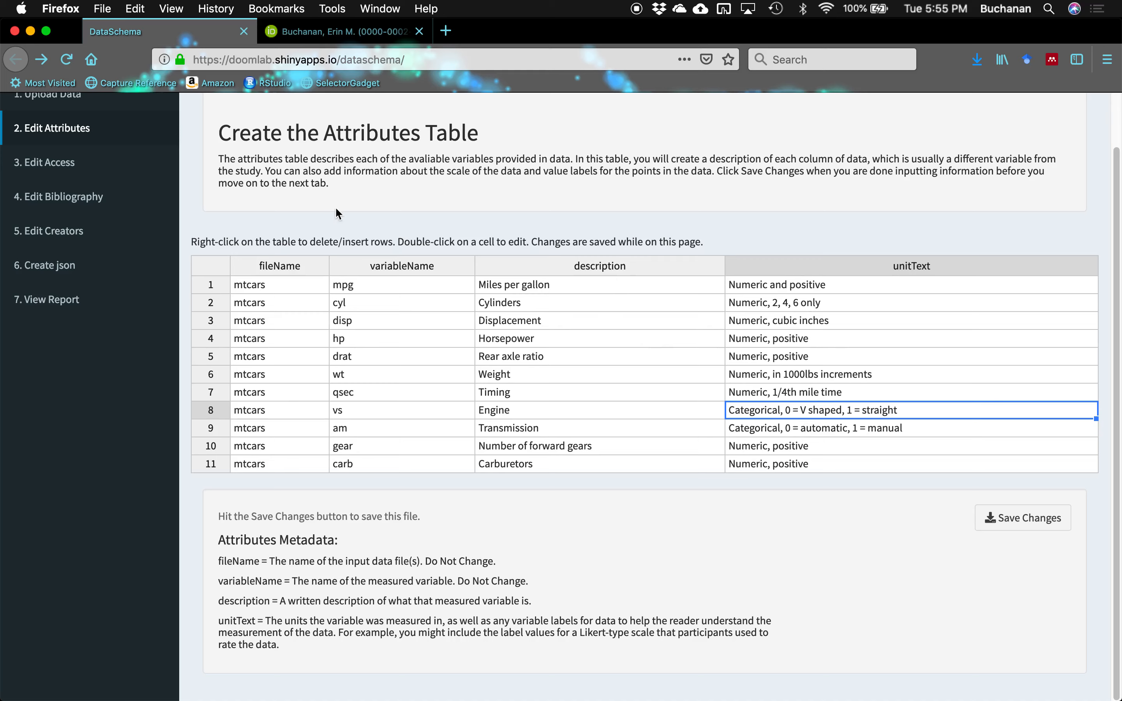
left_click(1037, 526)
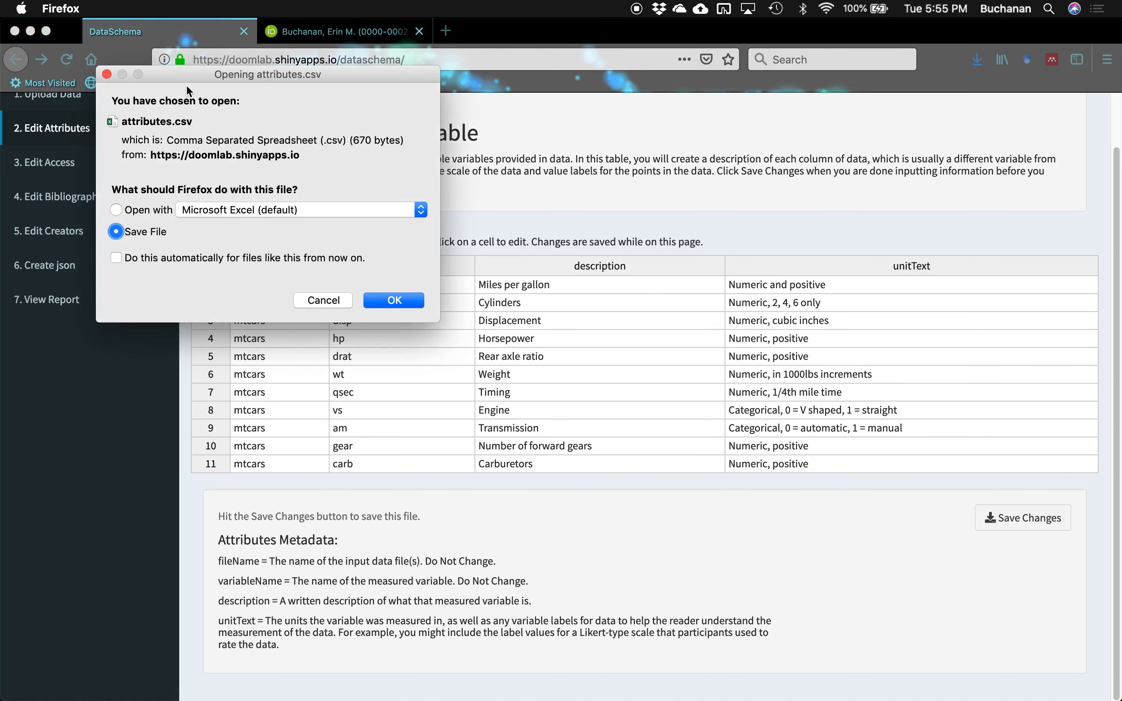
left_click(379, 302)
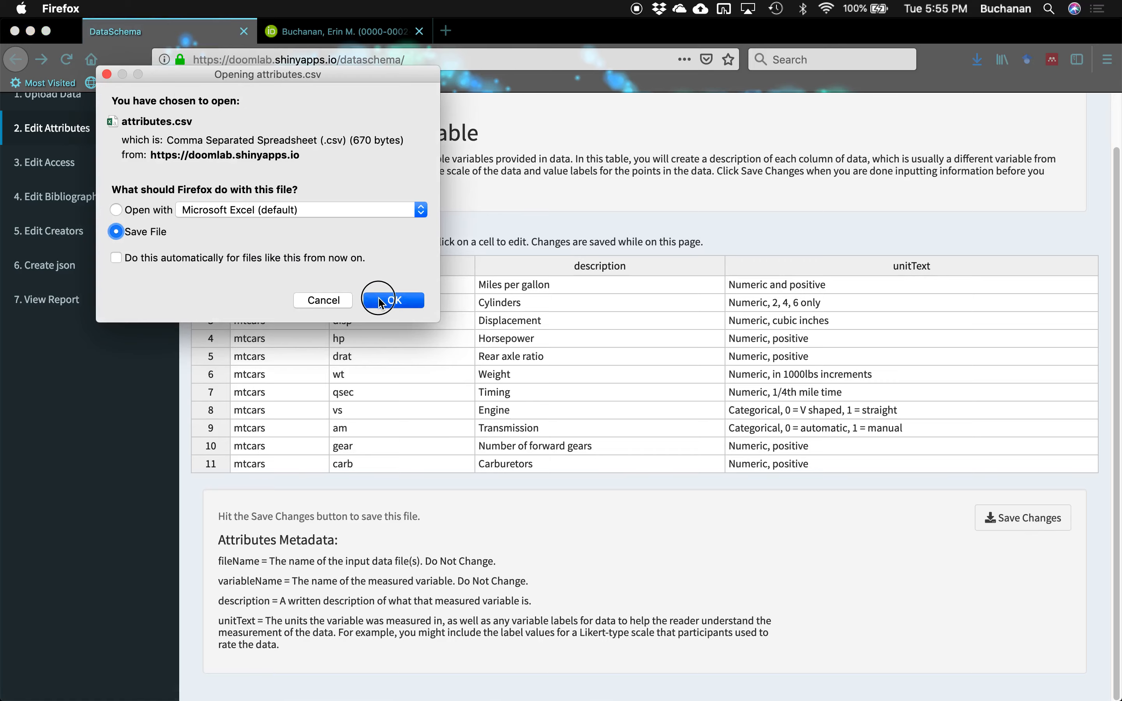
- Inspect the downloaded attributes.csv in Excel with the description and variableName columns fitted to their contents, closing it without saving
left_click(894, 667)
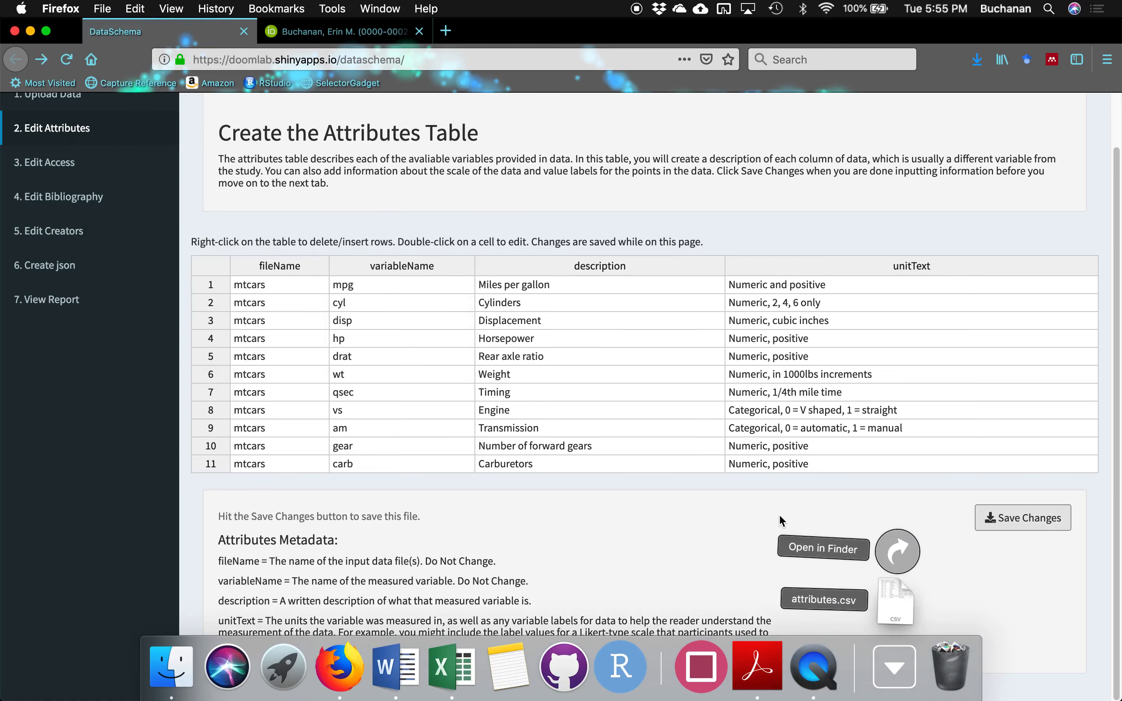
left_click(893, 603)
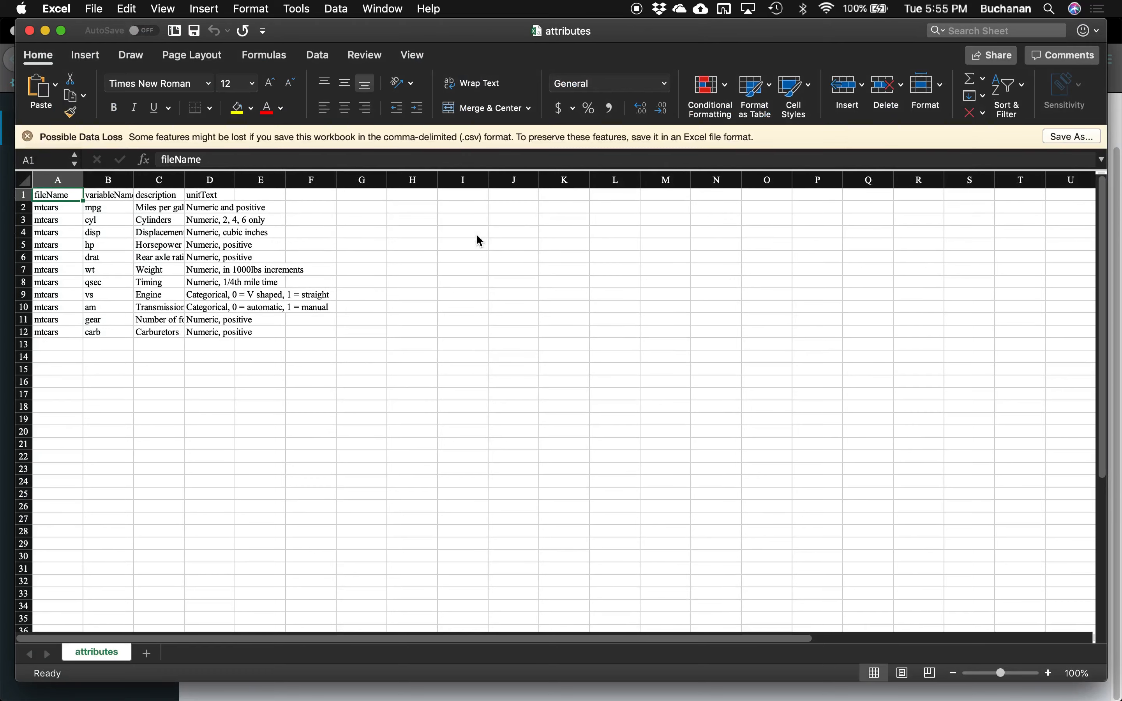
double_click(185, 179)
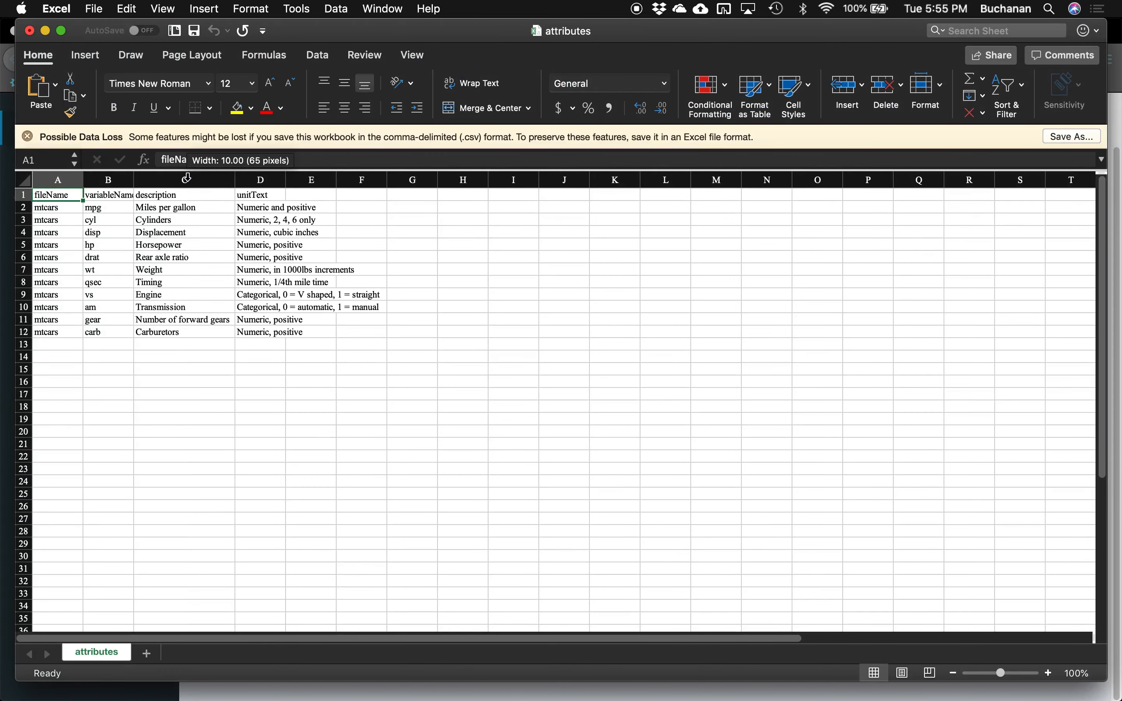
double_click(134, 179)
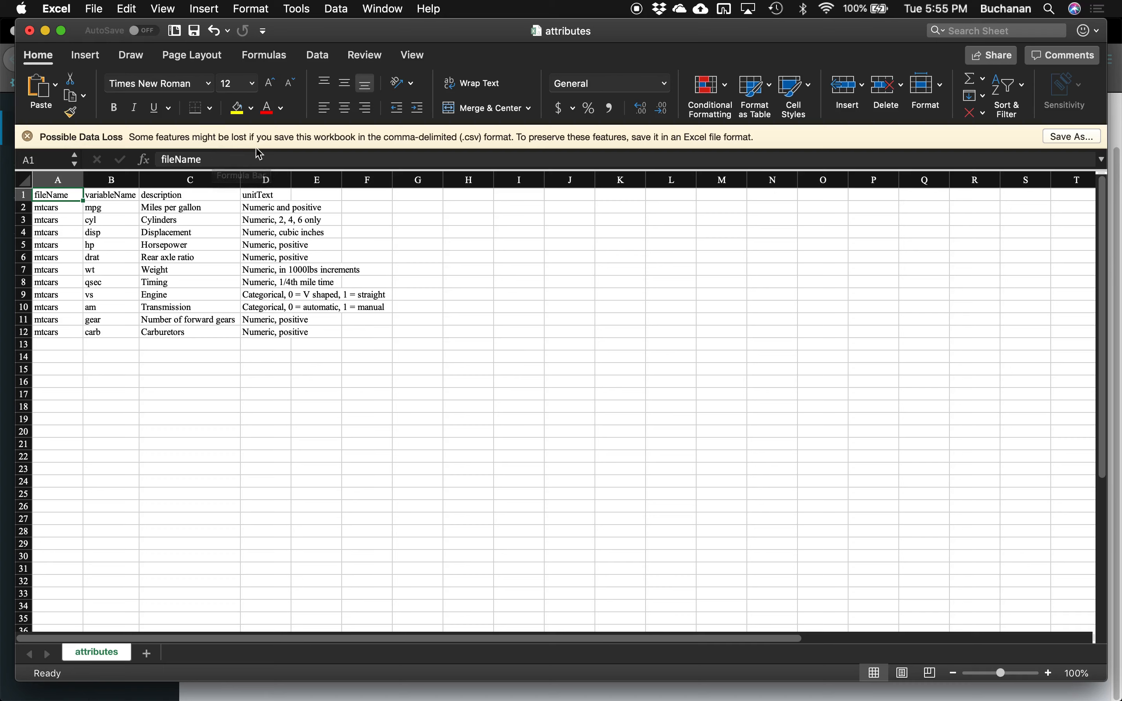
left_click(30, 31)
key("super+d")
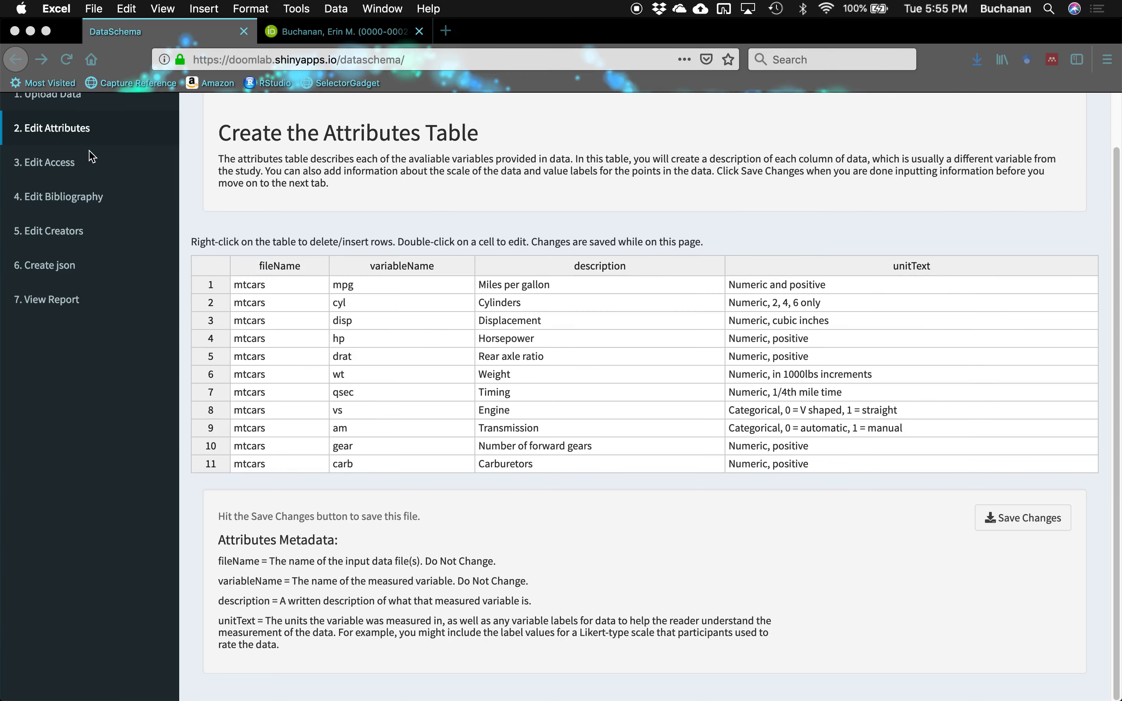
- Save the access table for mtcars as a downloaded file
left_click(58, 171)
left_click(57, 172)
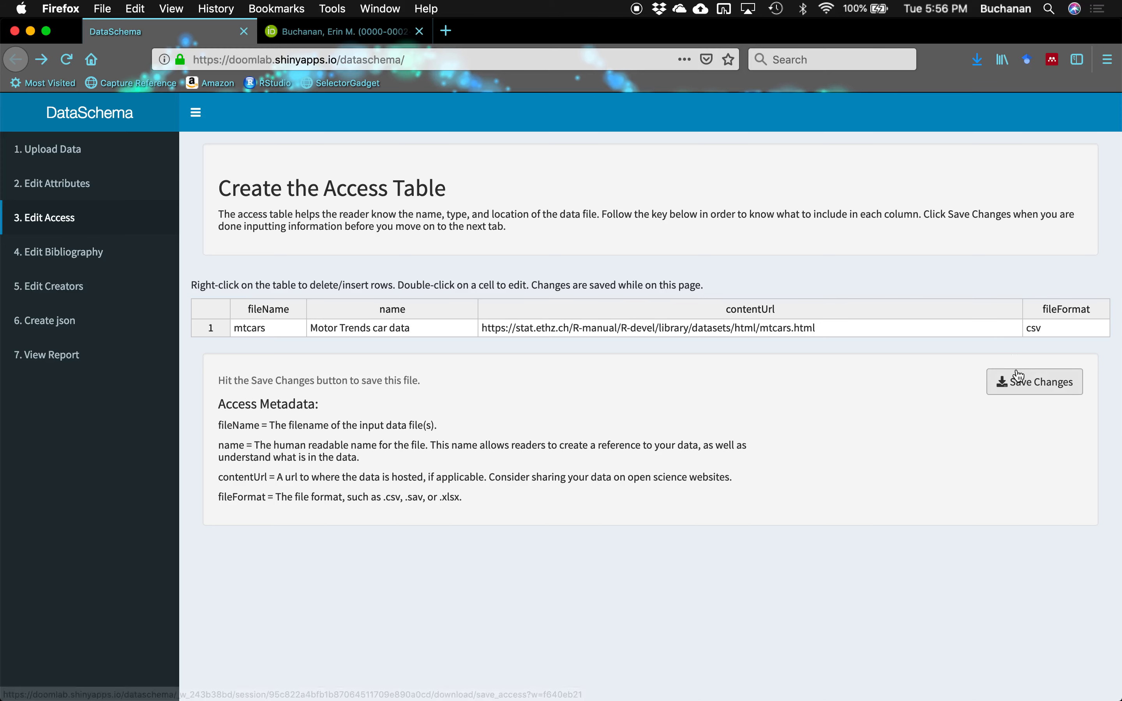
left_click(1005, 384)
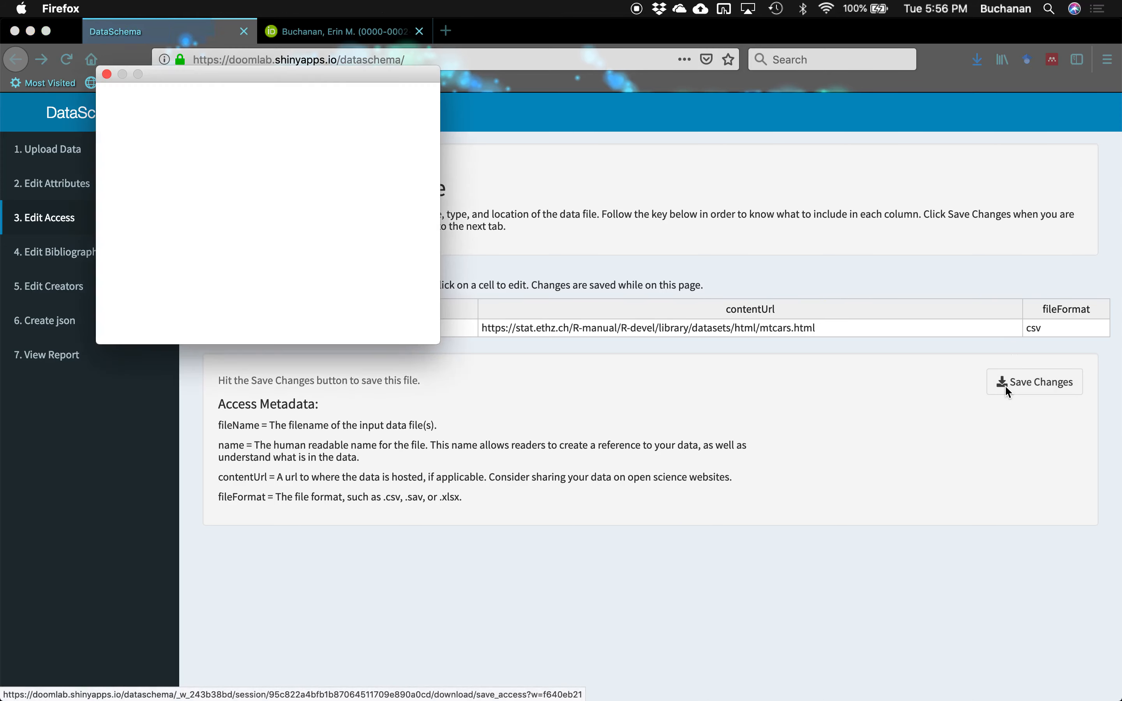
left_click(393, 302)
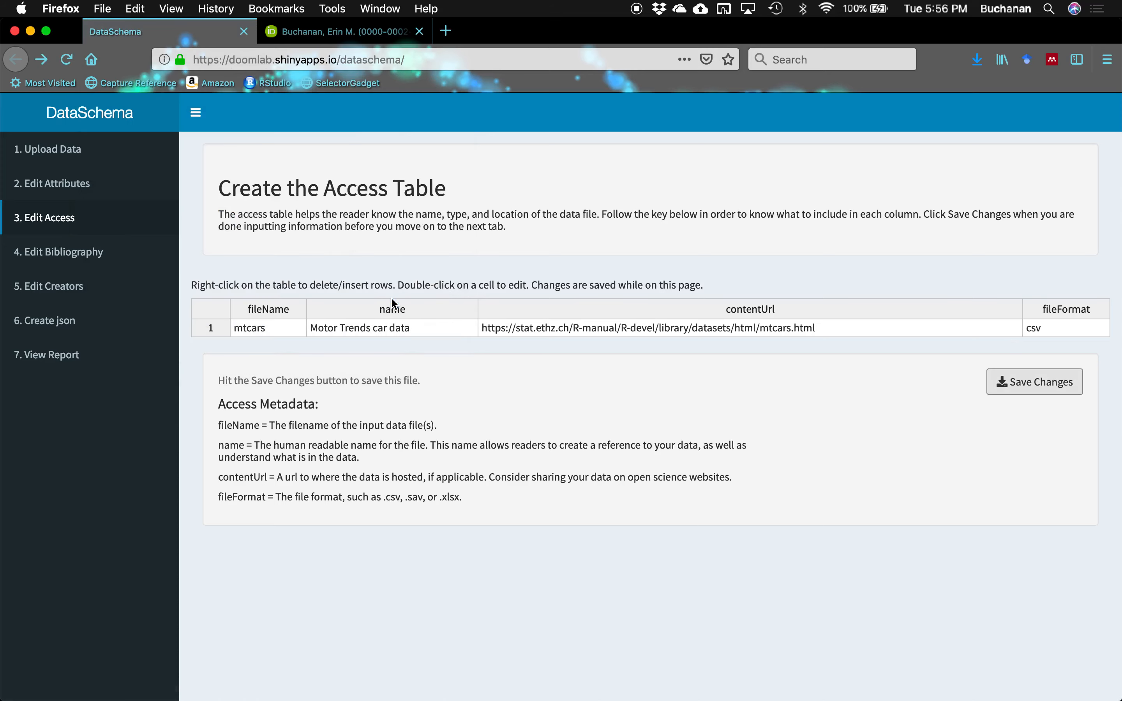
- Examine the bibliography table's title, description, datePublished, citation, keywords, license and funder columns
left_click(88, 258)
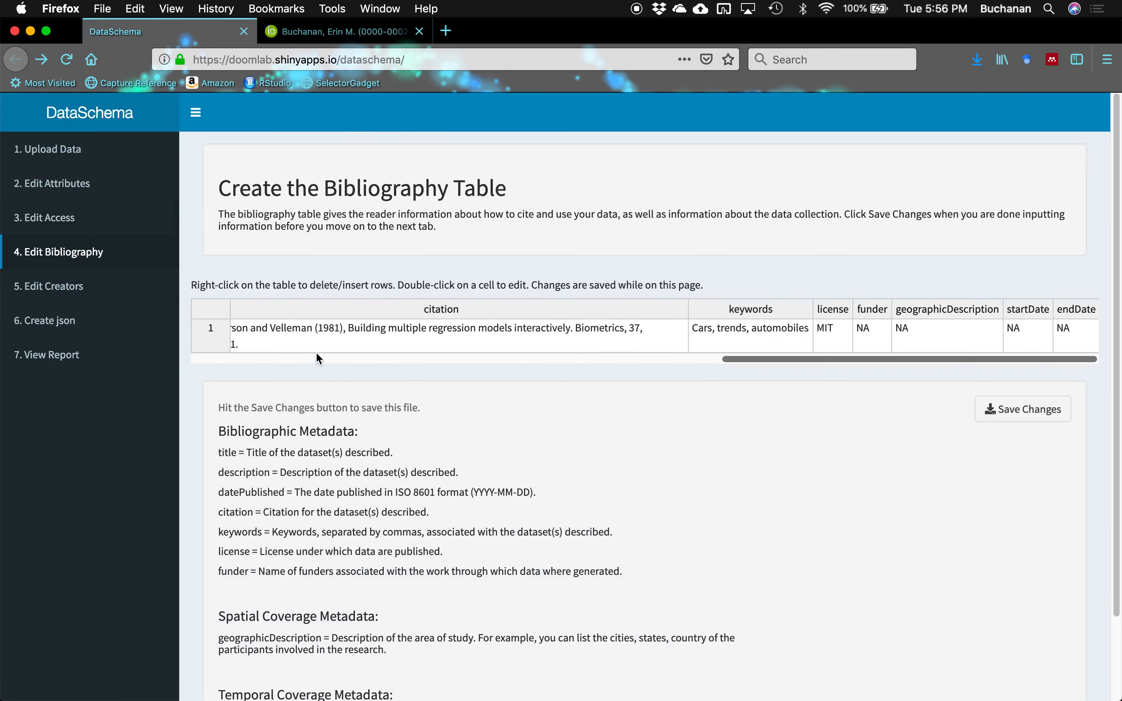
scroll(331, 326, "left", 15)
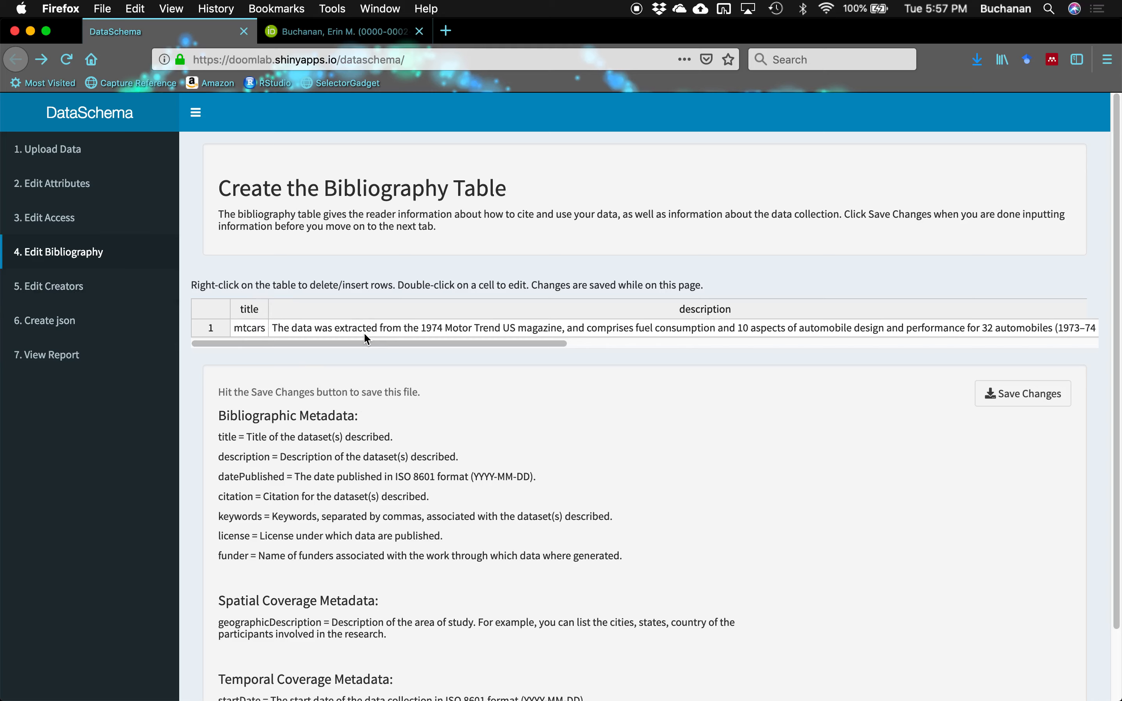
scroll(364, 332, "right", 10)
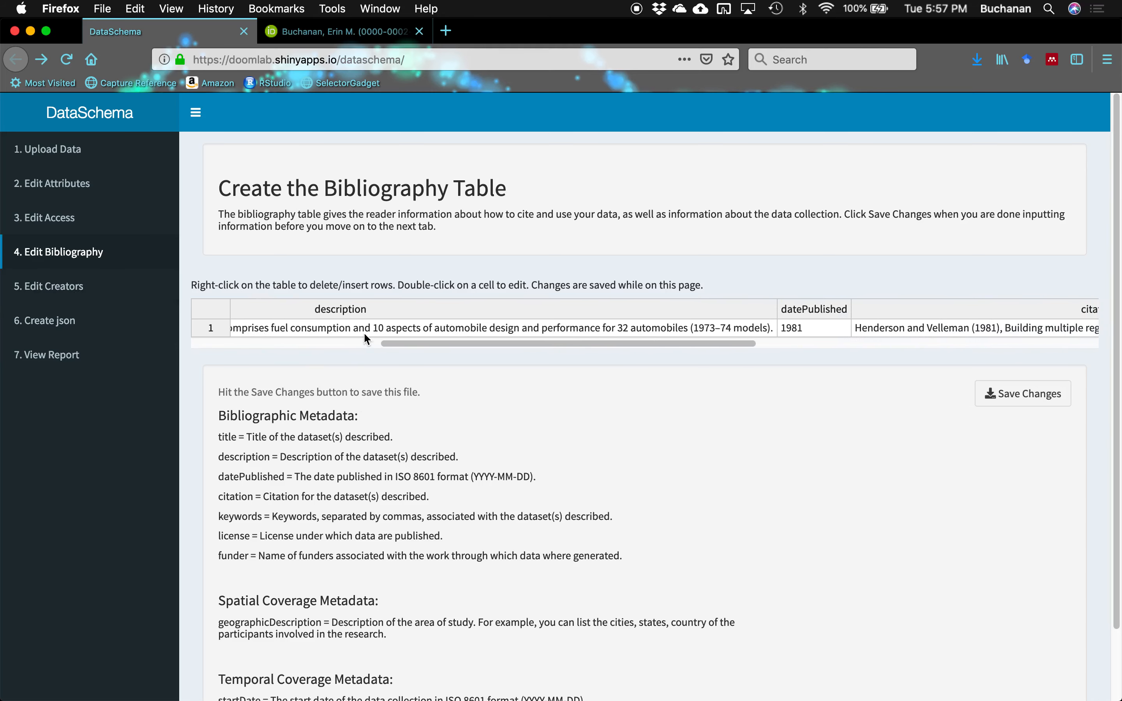
scroll(364, 333, "right", 5)
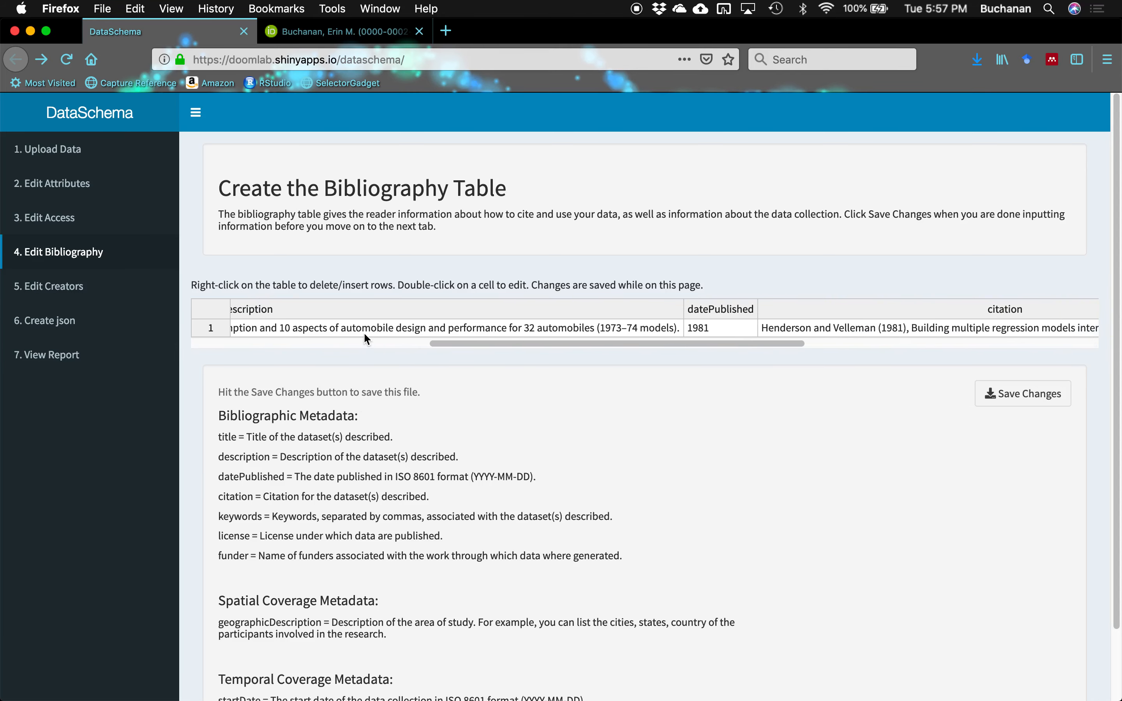
scroll(364, 332, "right", 10)
scroll(364, 332, "right", 6)
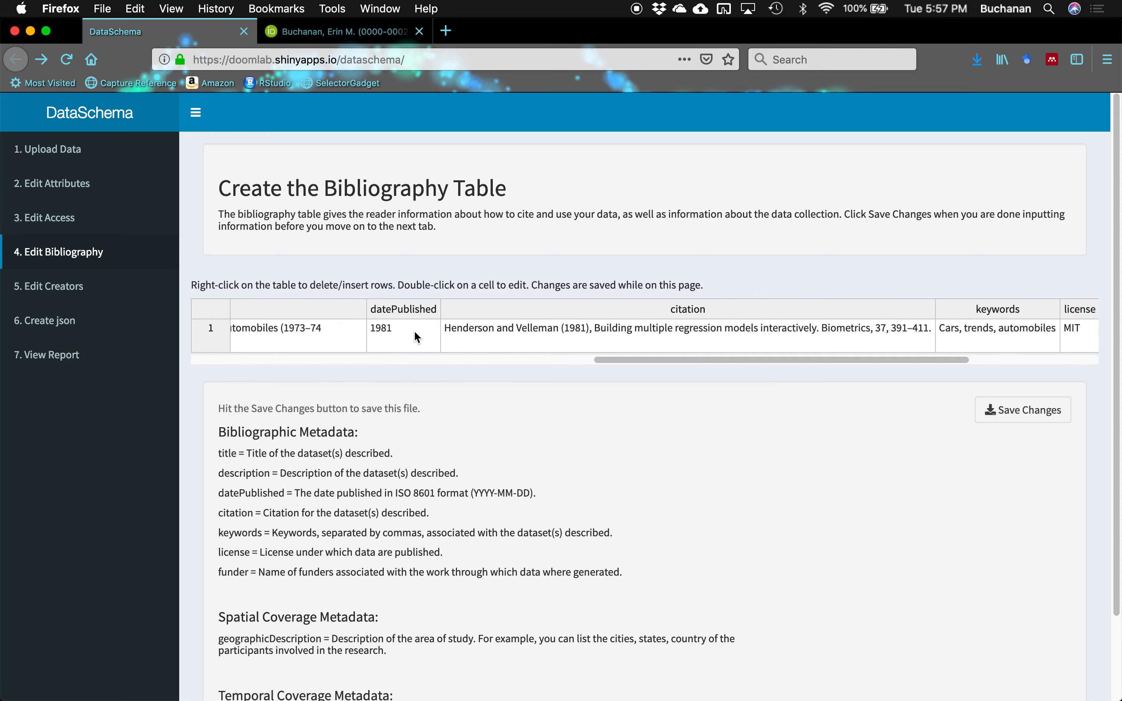
scroll(492, 332, "right", 5)
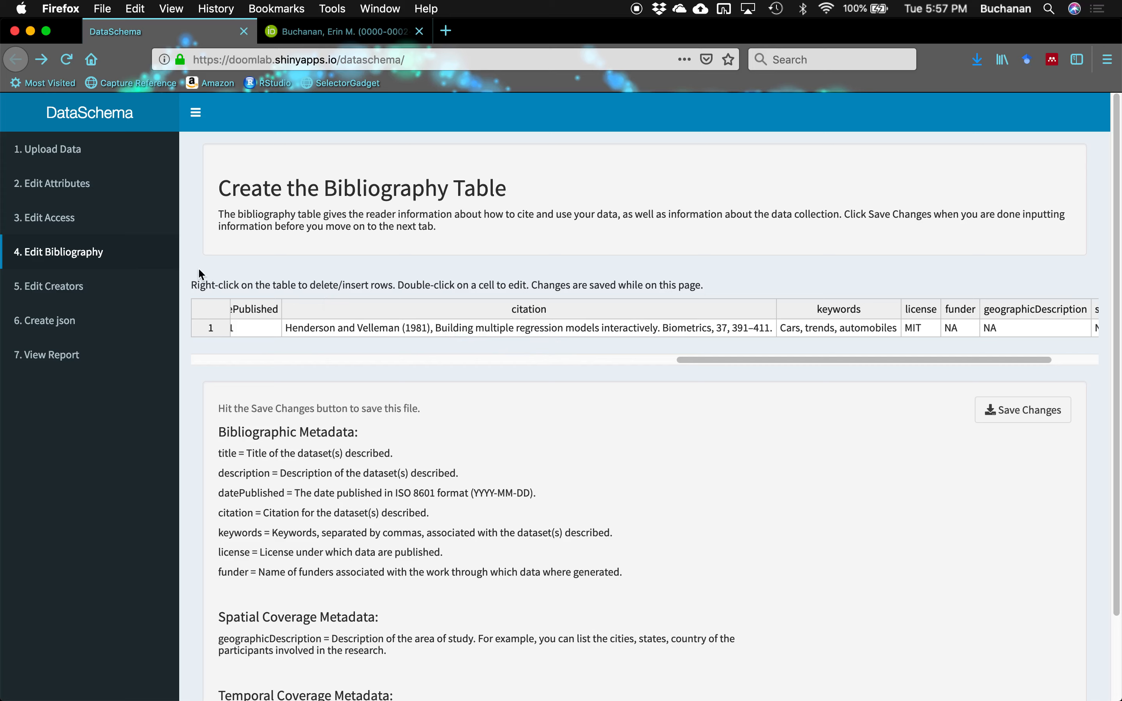
scroll(268, 331, "left", 1)
scroll(268, 329, "left", 2)
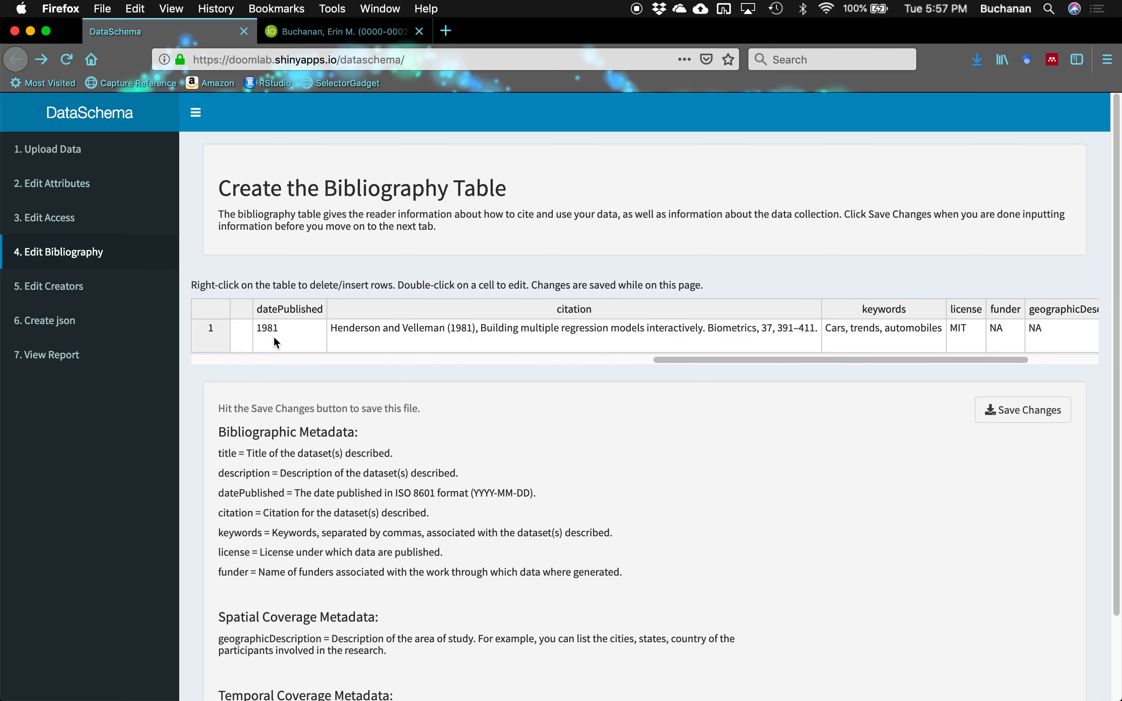
double_click(291, 336)
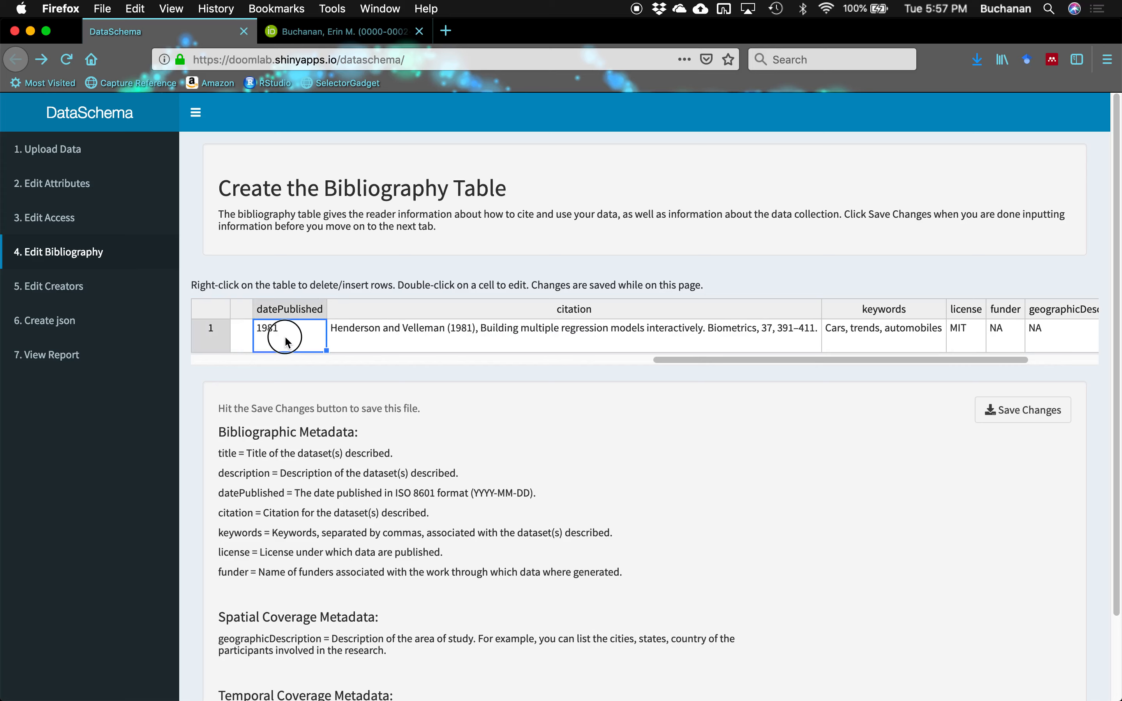
key("BackSpace")
key("Tab")
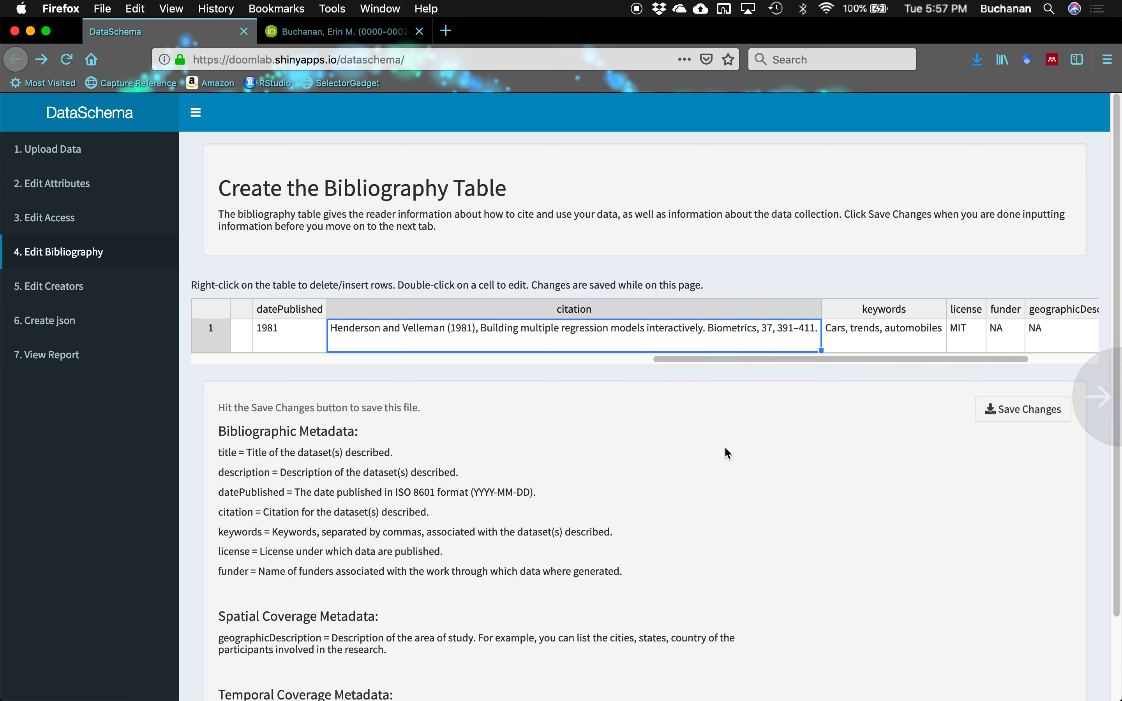
- Check the remaining bibliography columns and the metadata key, and set datePublished to 1981-01-01
scroll(823, 328, "right", 2)
scroll(820, 338, "right", 3)
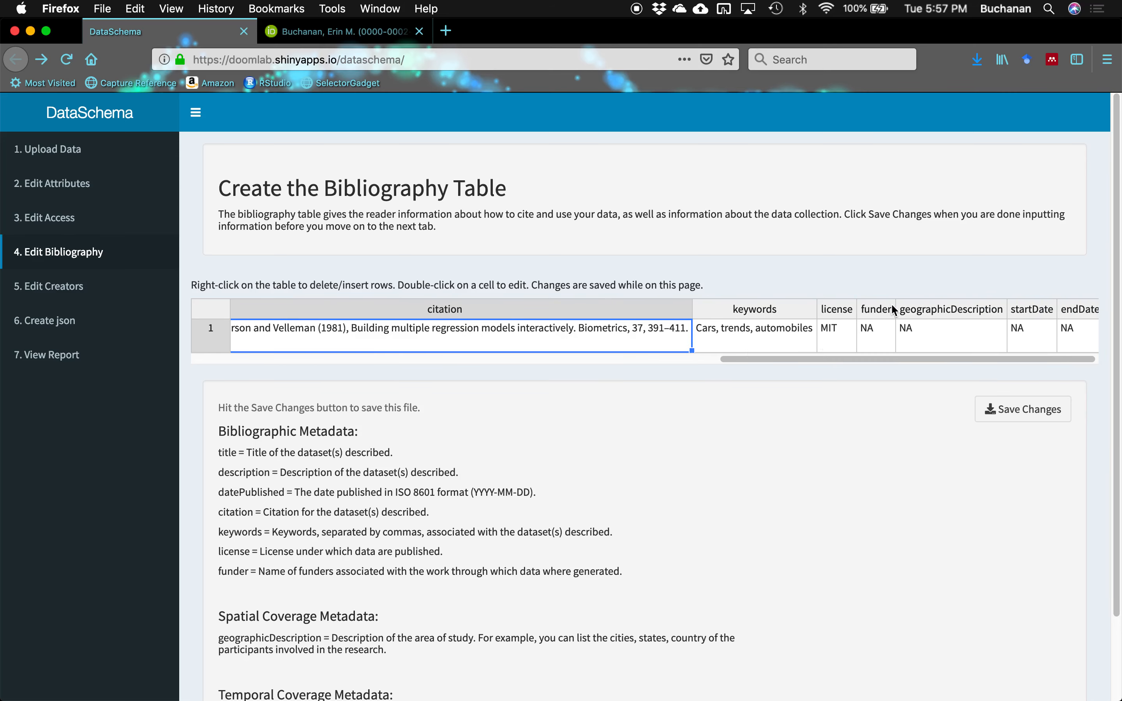
scroll(841, 340, "right", 1)
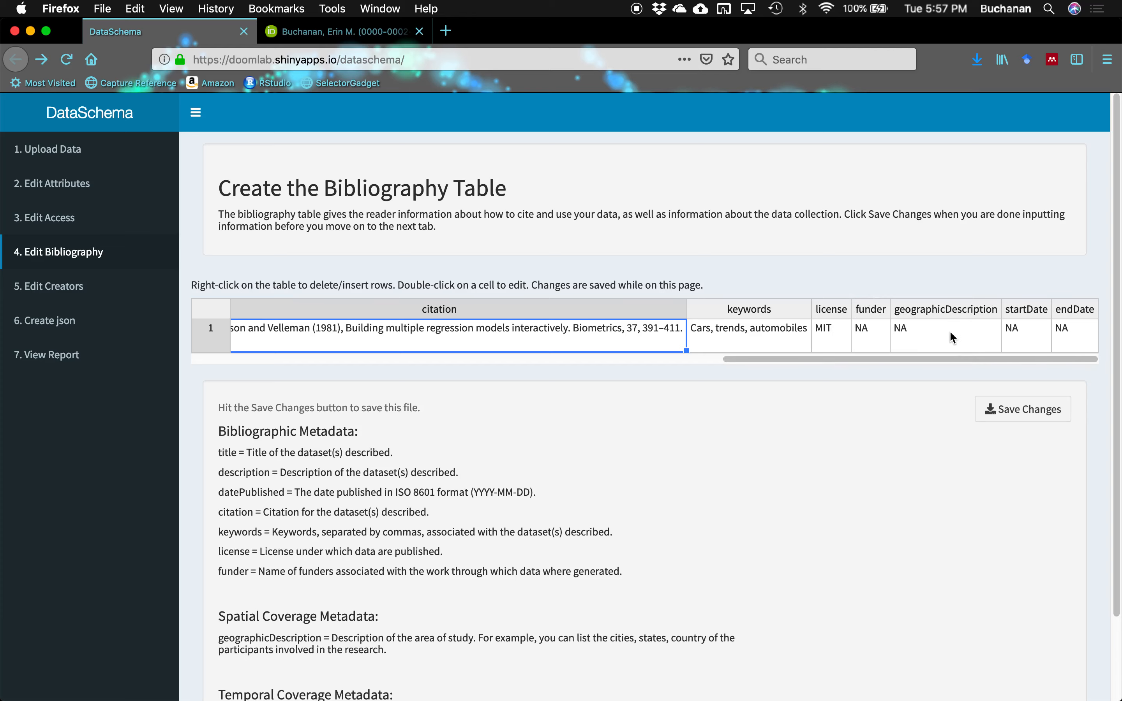
scroll(528, 572, "down", 3)
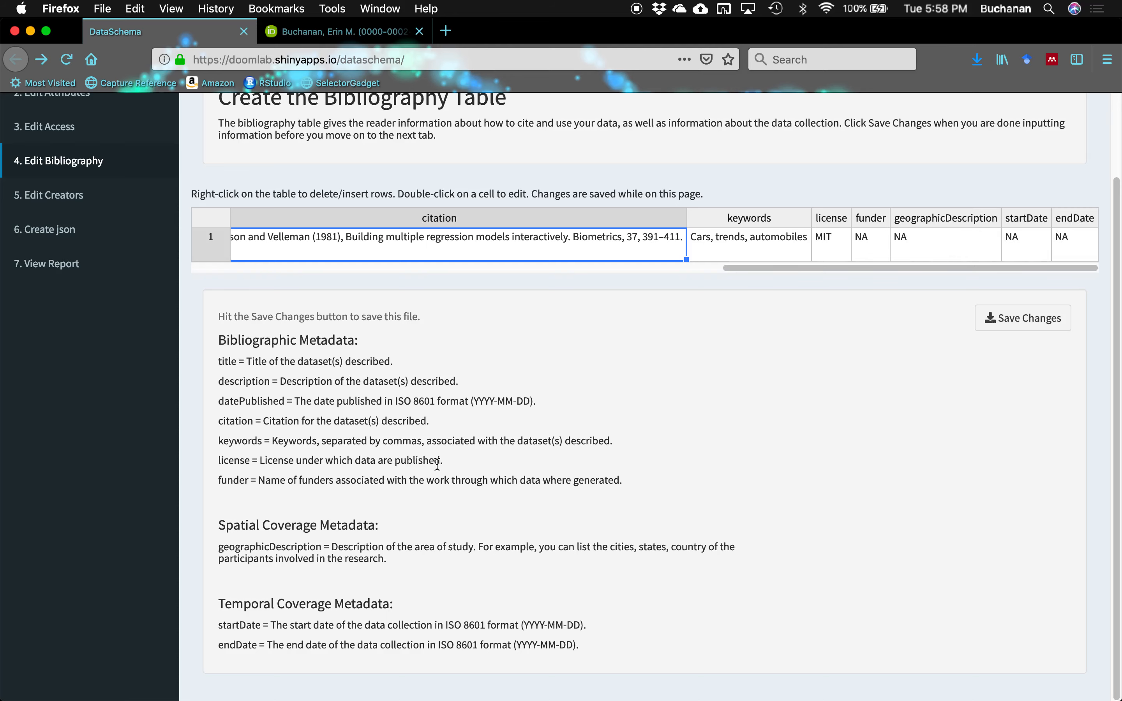
scroll(416, 254, "left", 1)
scroll(410, 253, "left", 10)
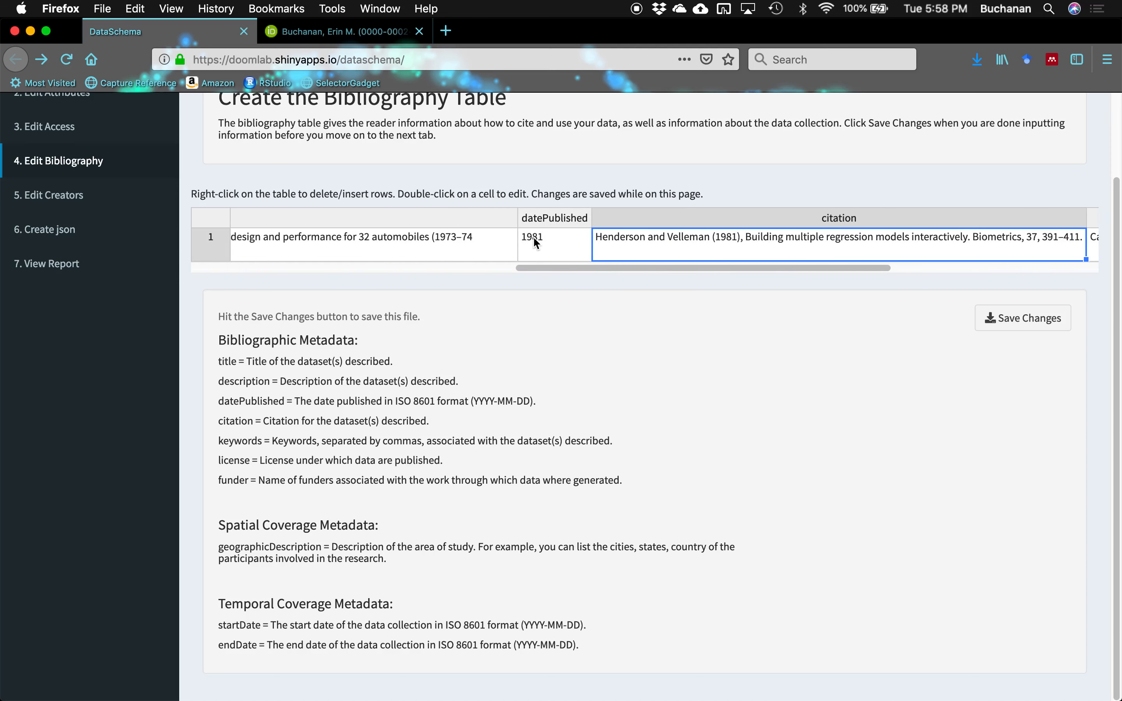
double_click(533, 236)
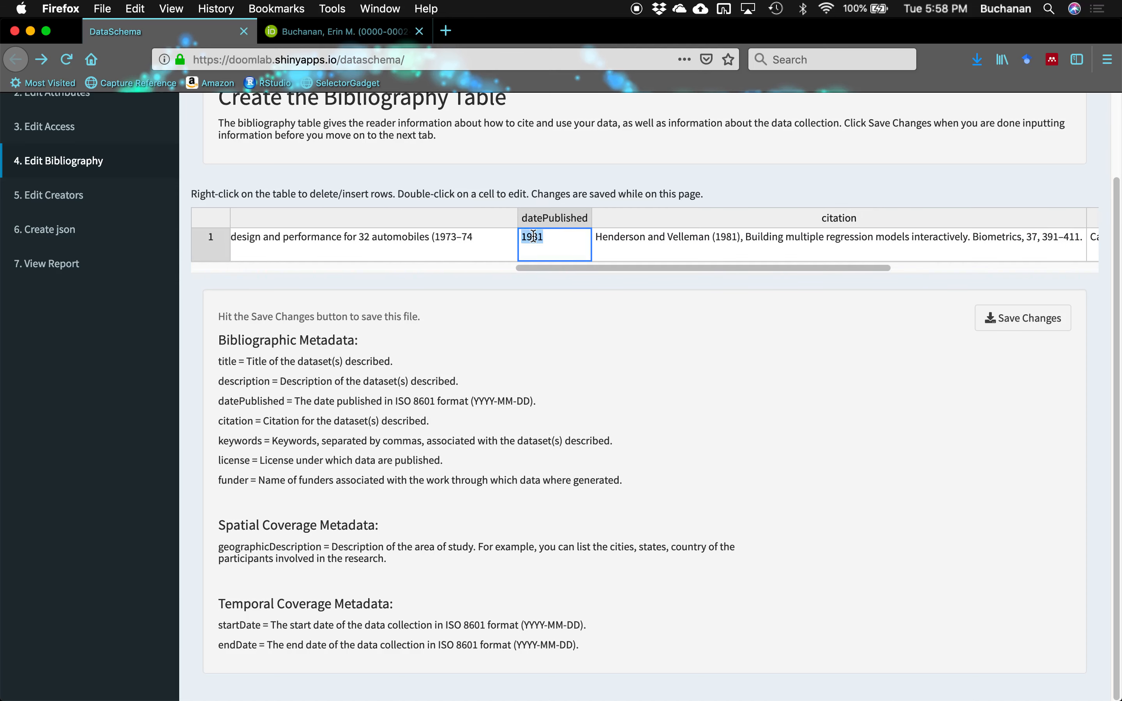
key("Right")
type("-01-01")
key("Tab")
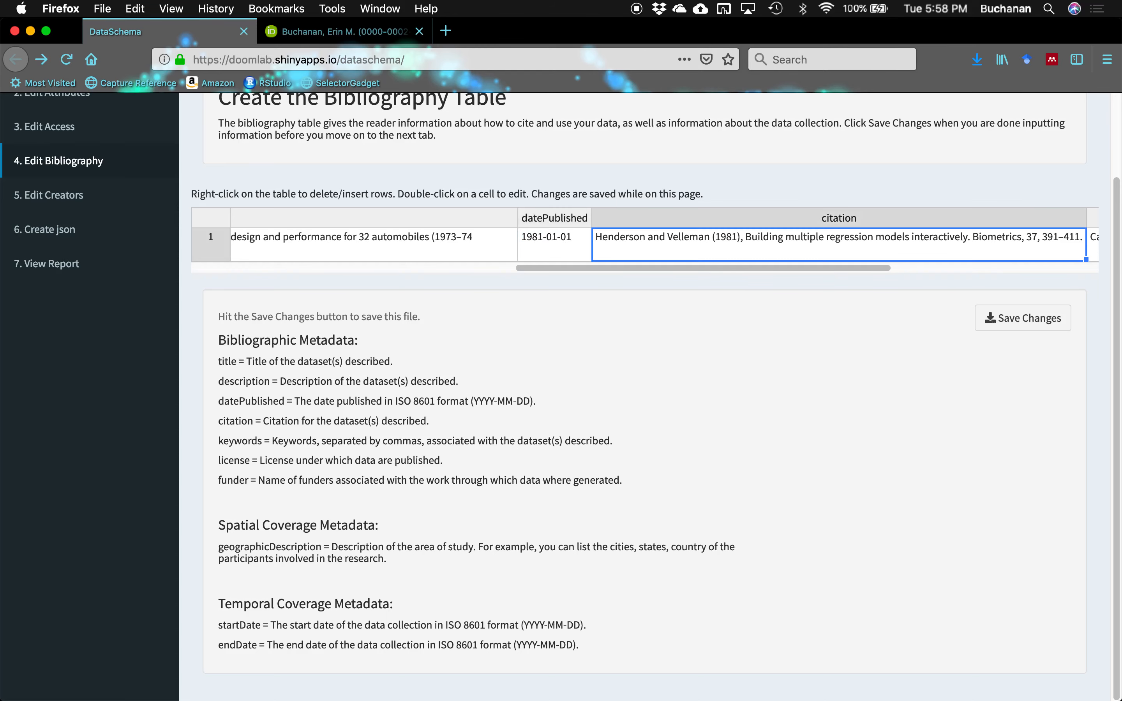
- Save the bibliography table for mtcars as the downloaded file bib.csv
left_click(1031, 318)
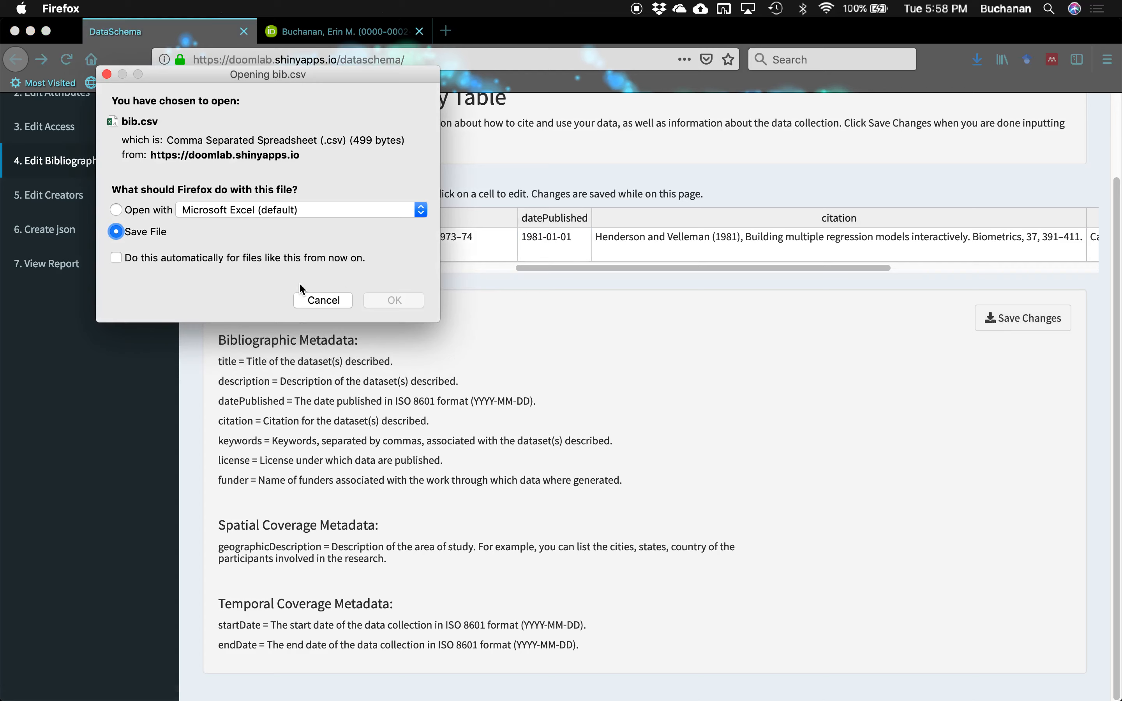
left_click(395, 300)
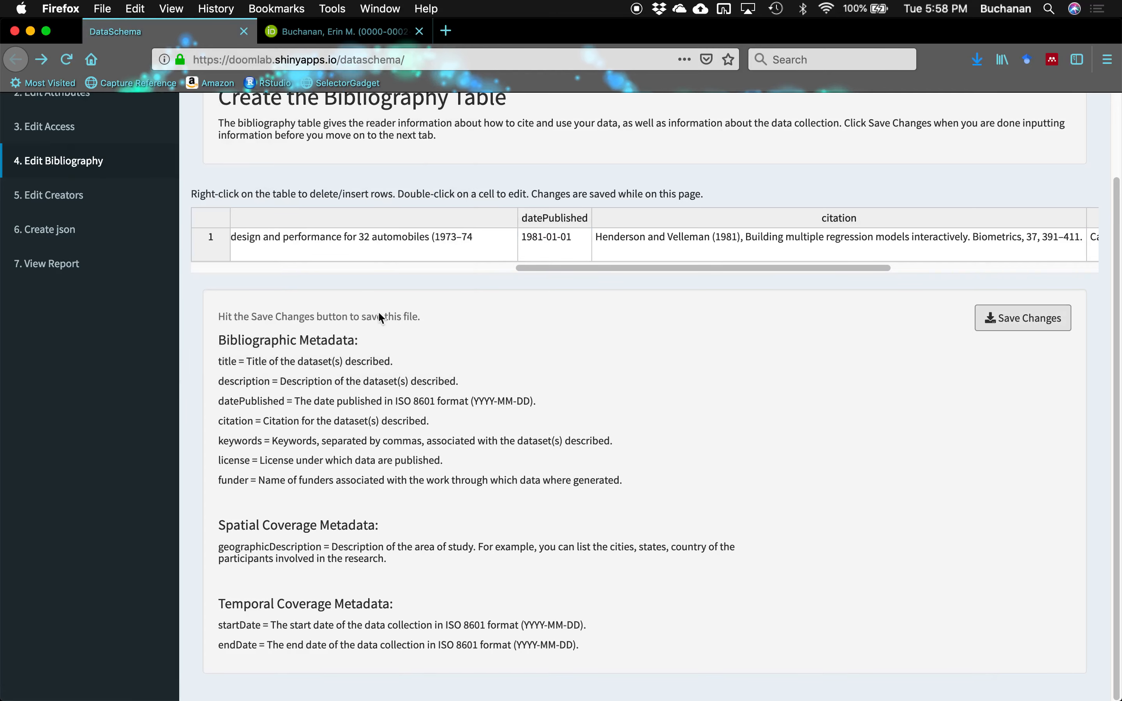
scroll(396, 236, "left", 10)
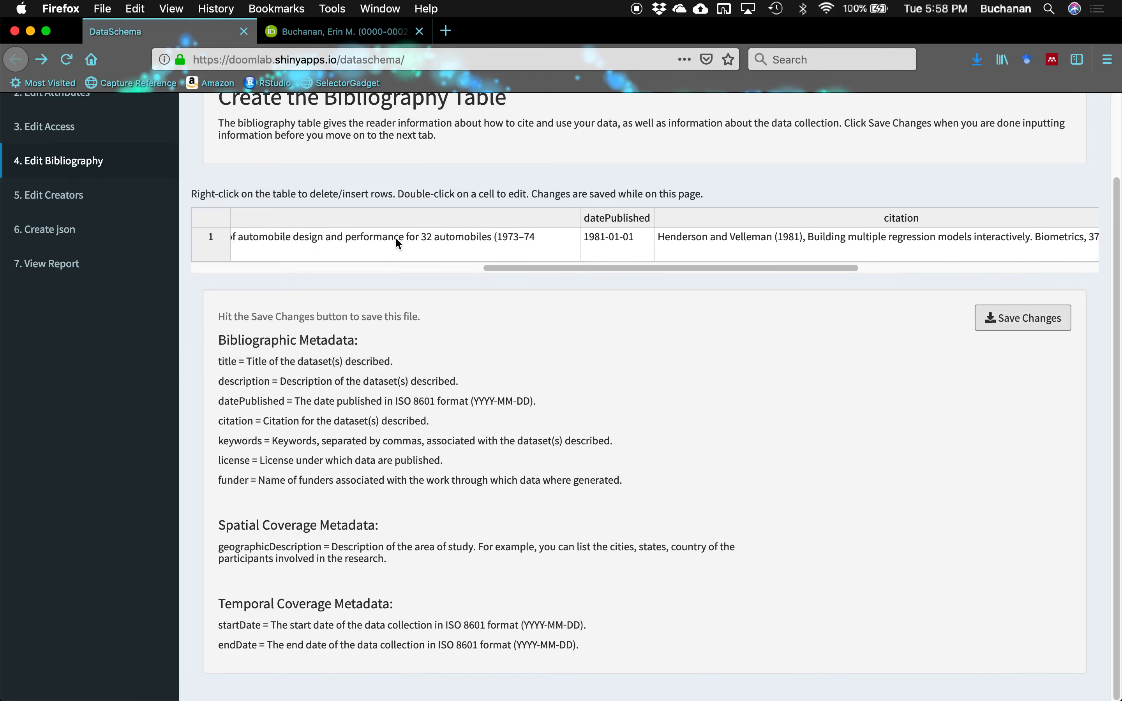
scroll(396, 237, "up", 1)
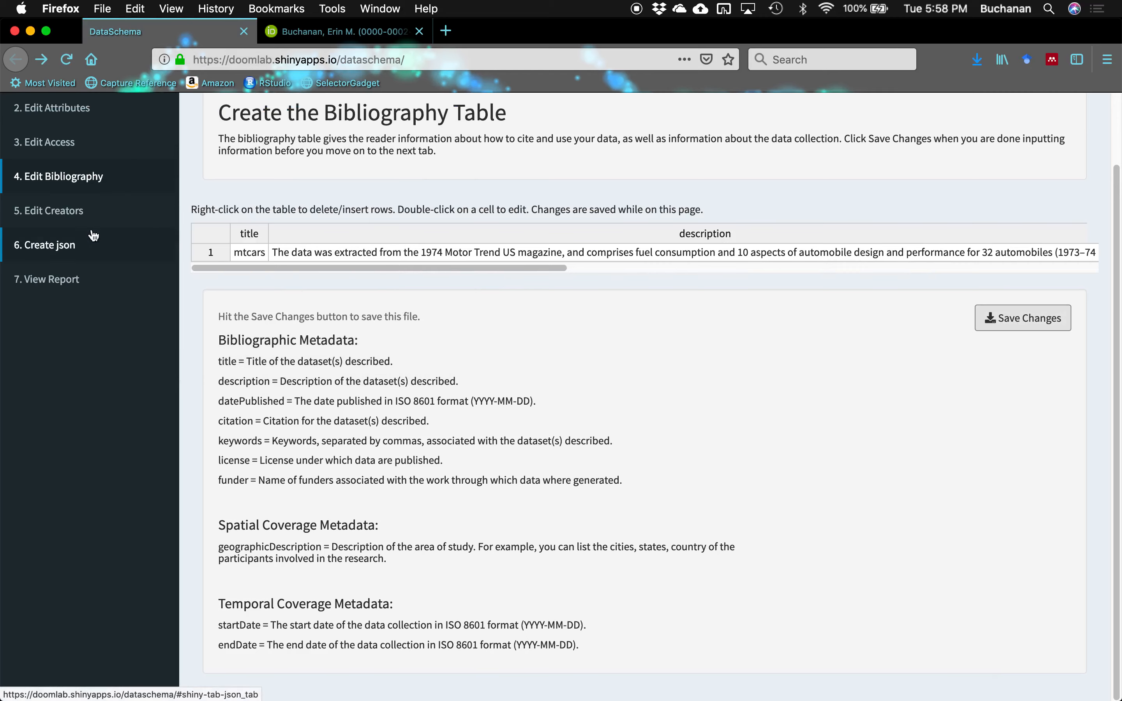
- View the creators table and highlight the identifier part of the ORCID iD on the creator's ORCID page
left_click(53, 210)
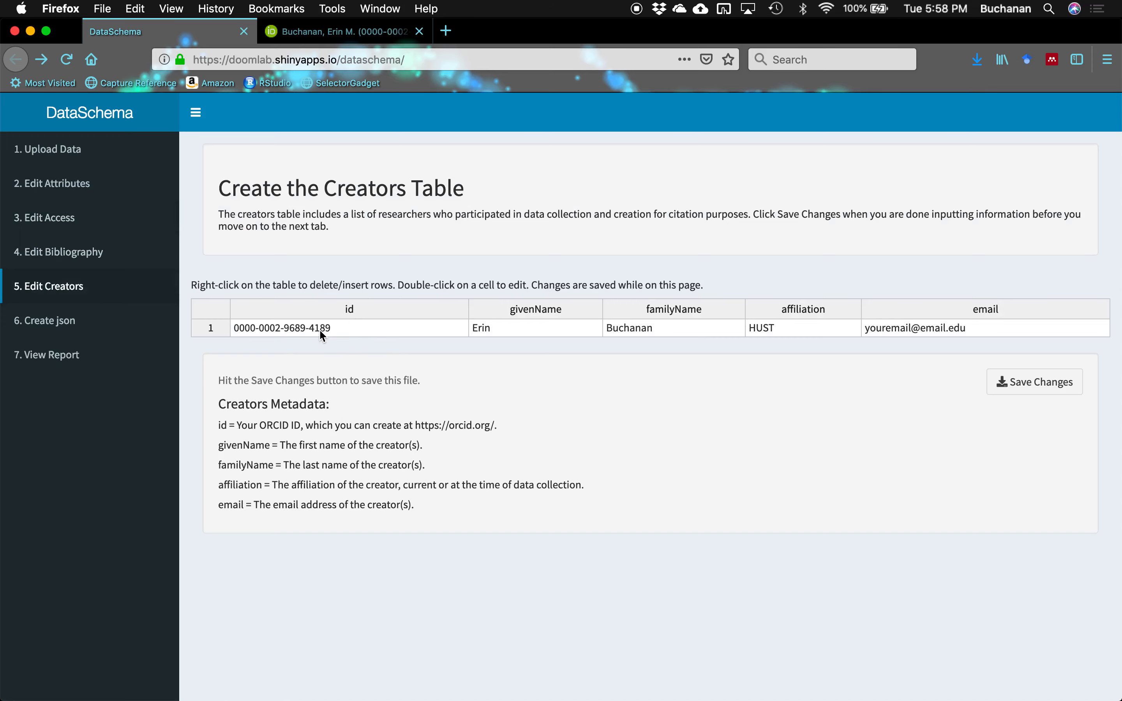
left_click(335, 31)
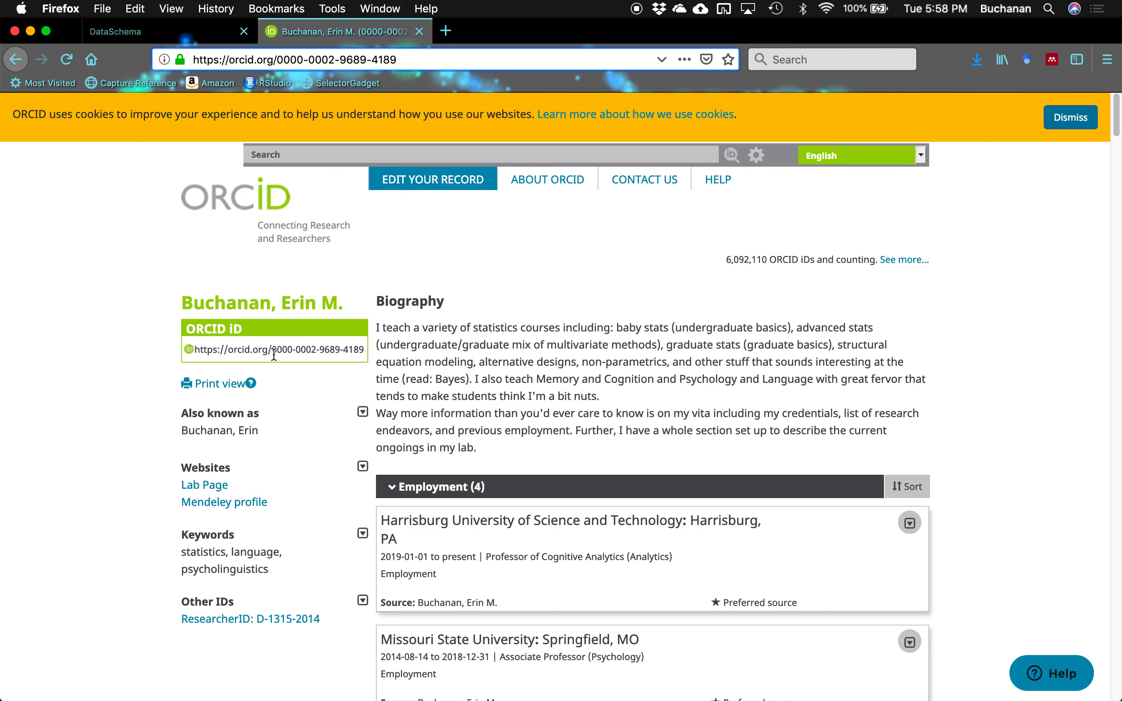
mouse_move(274, 356)
left_mouse_down()
mouse_move(270, 346)
mouse_move(359, 347)
mouse_move(277, 349)
left_mouse_up()
left_click(362, 347)
left_click(277, 351)
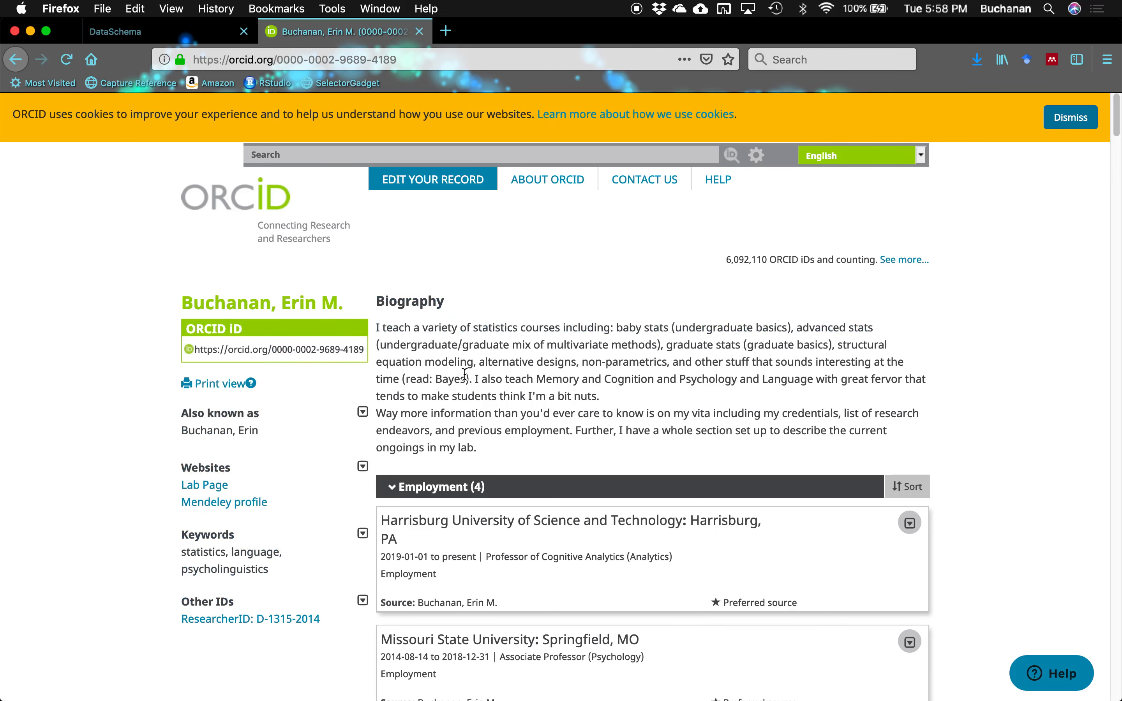
left_click(276, 348)
left_click_drag(277, 348, 364, 349)
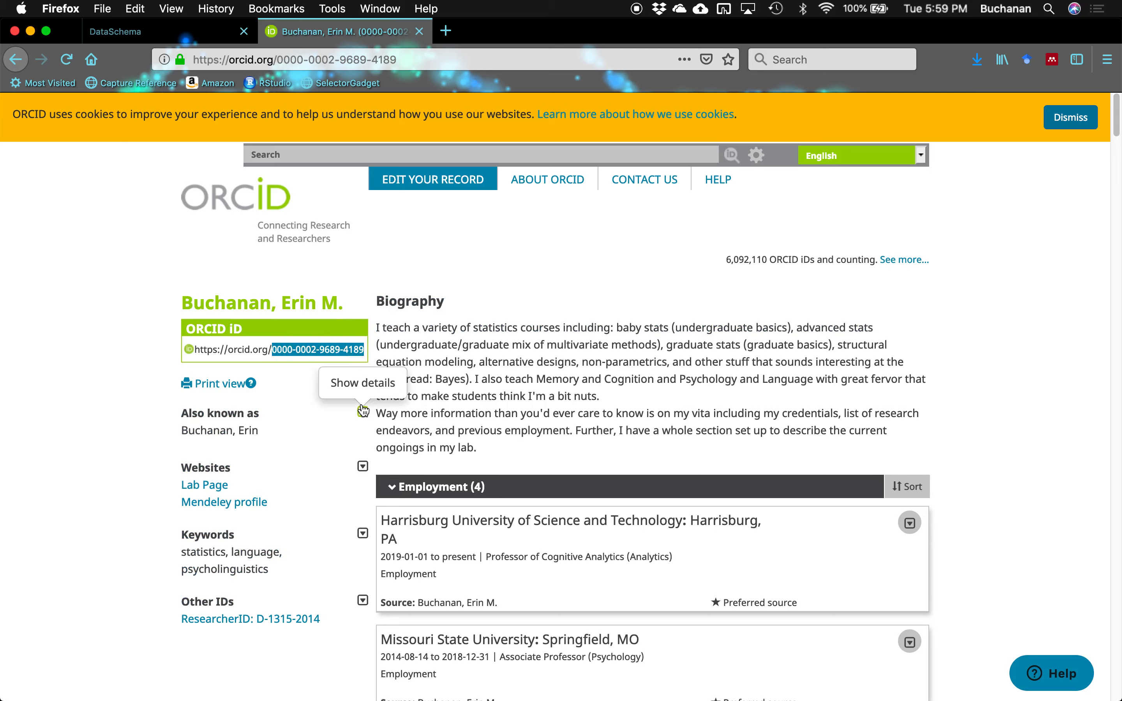
- Return to DataSchema and save the creators table as a downloaded file
left_click(204, 31)
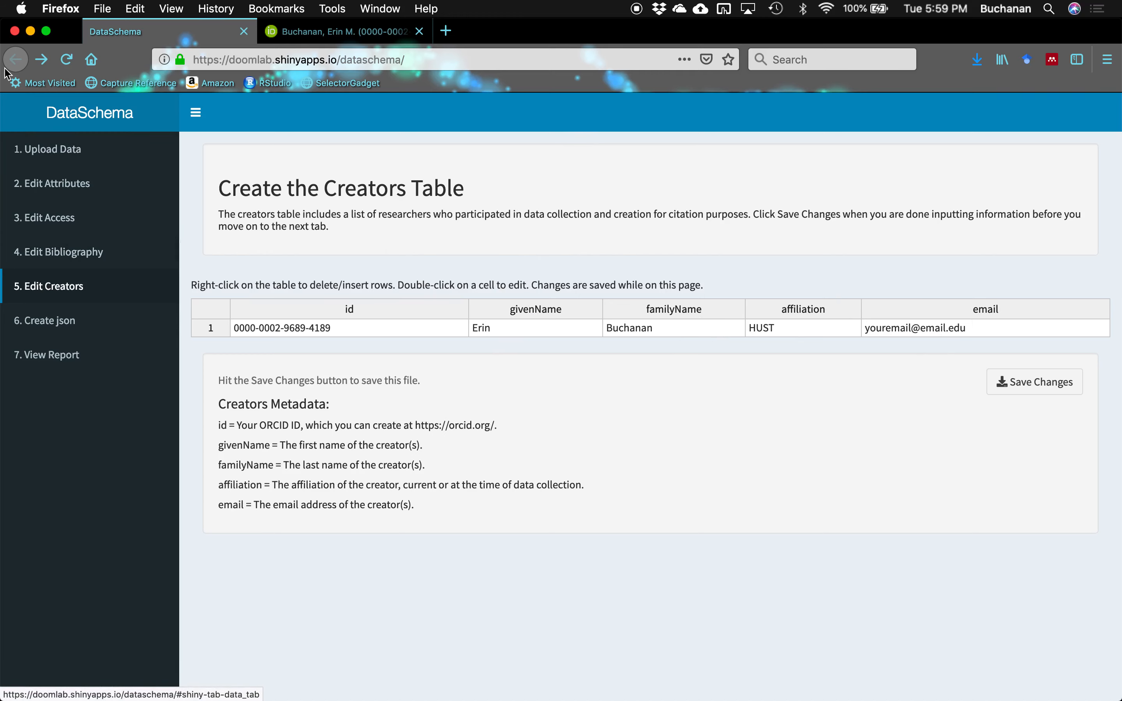
left_click(1027, 376)
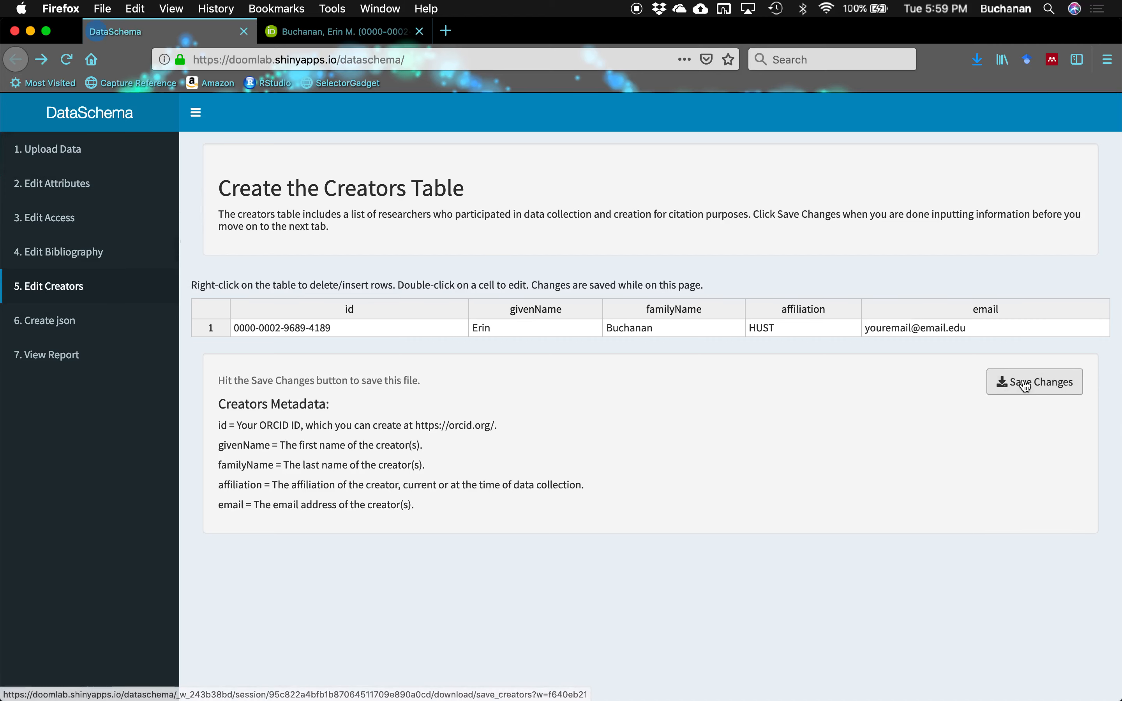
left_click(406, 302)
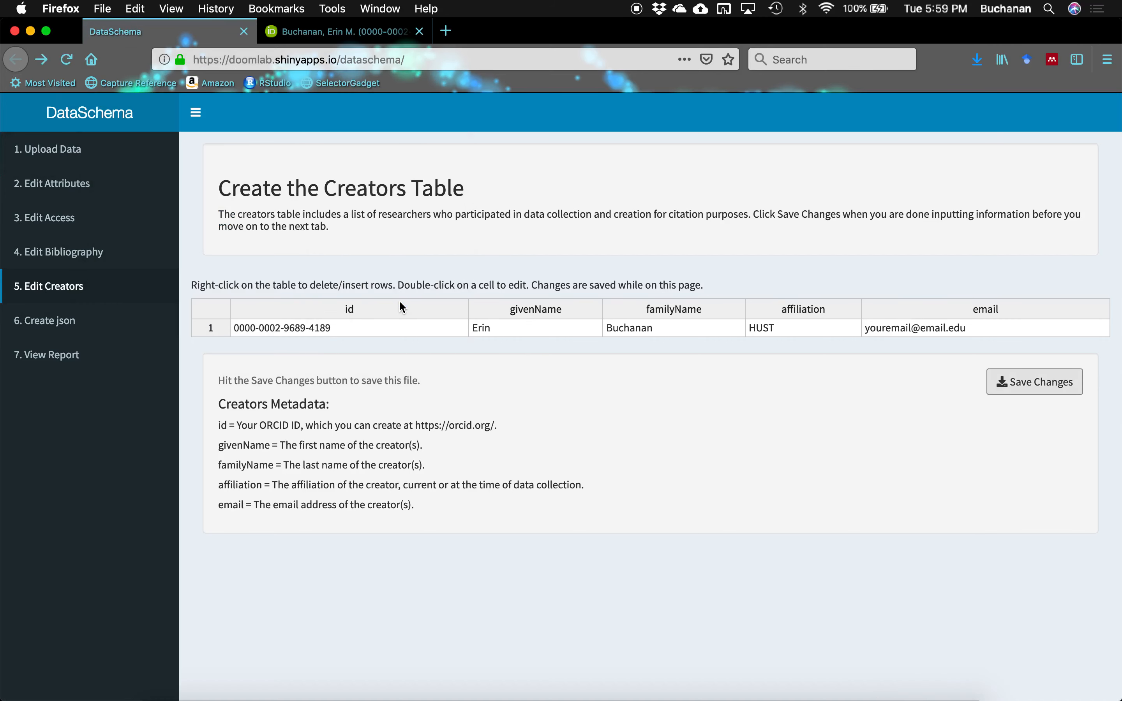
- Generate the JSON metadata for mtcars and save it as dataschema_complete.json
left_click(89, 324)
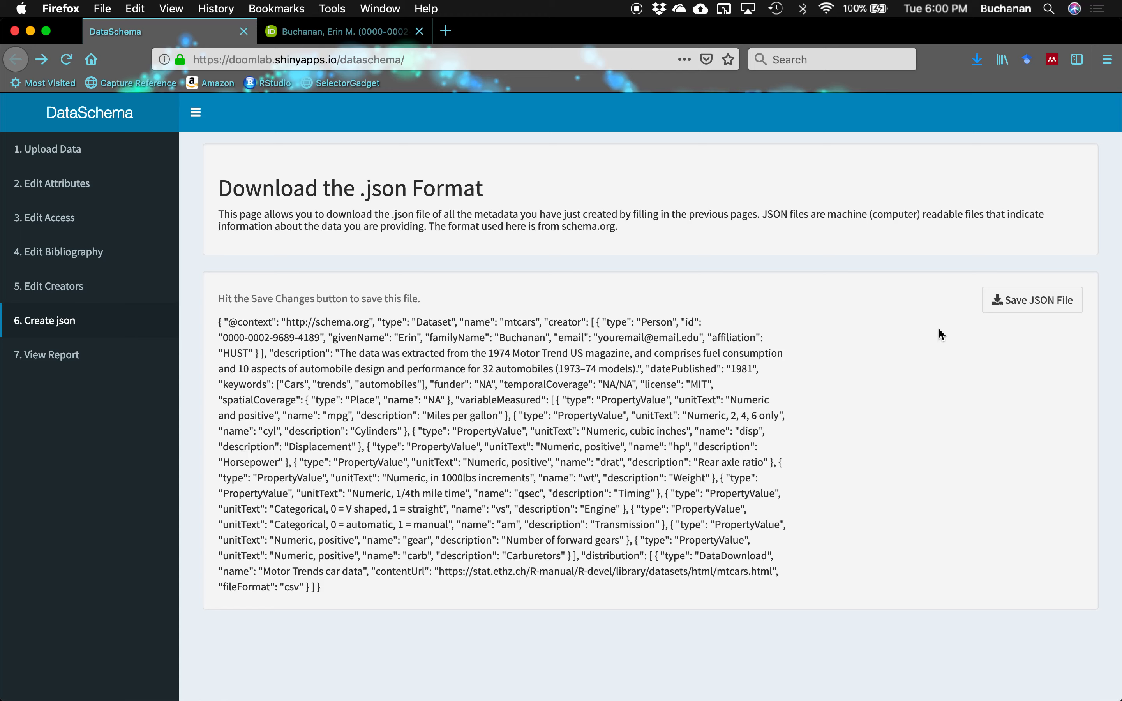
left_click(1008, 309)
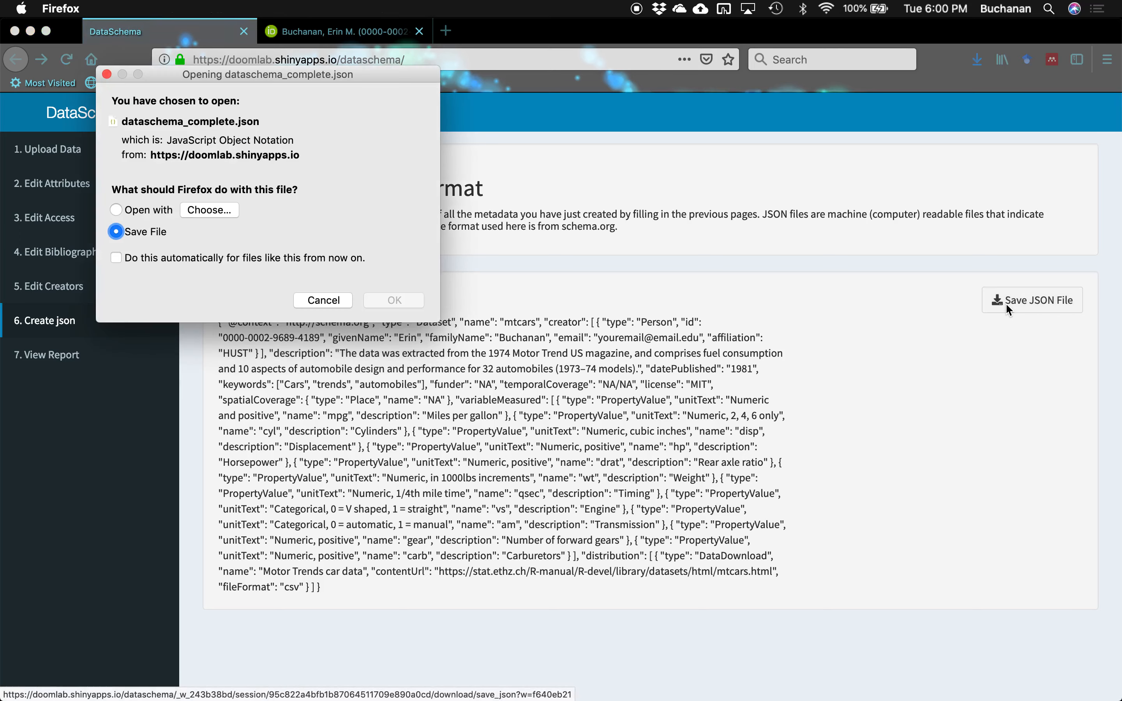
left_click(395, 300)
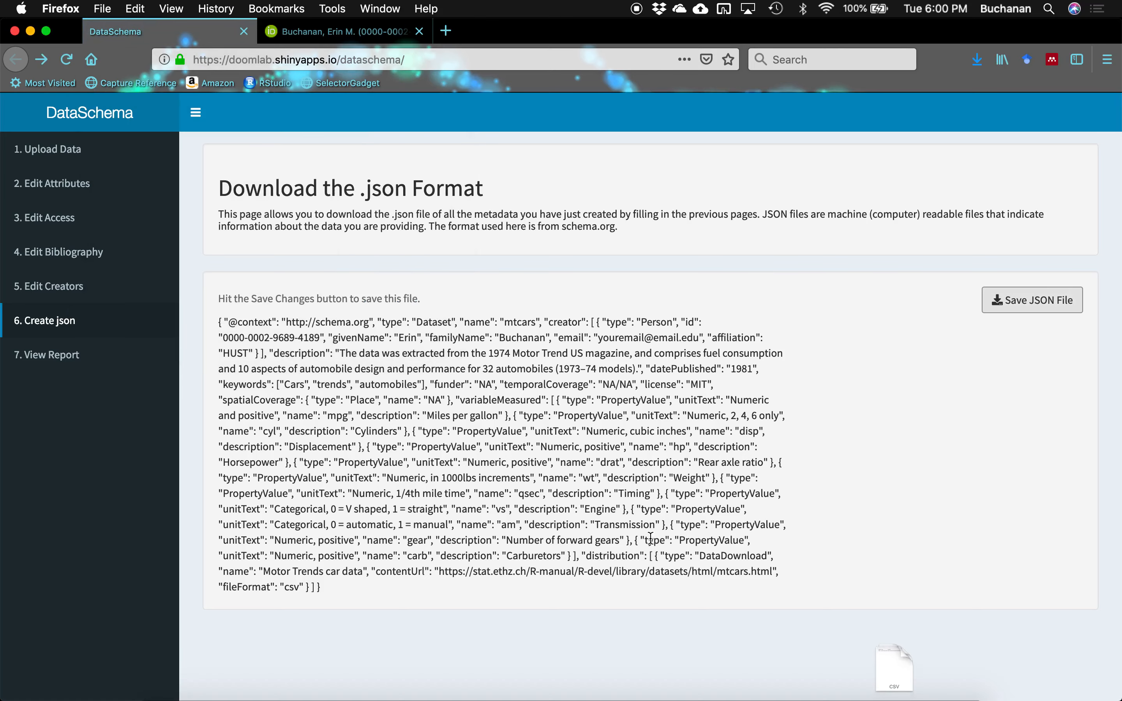
- Open dataschema_complete.json from the Downloads folder in Firefox
left_click(894, 671)
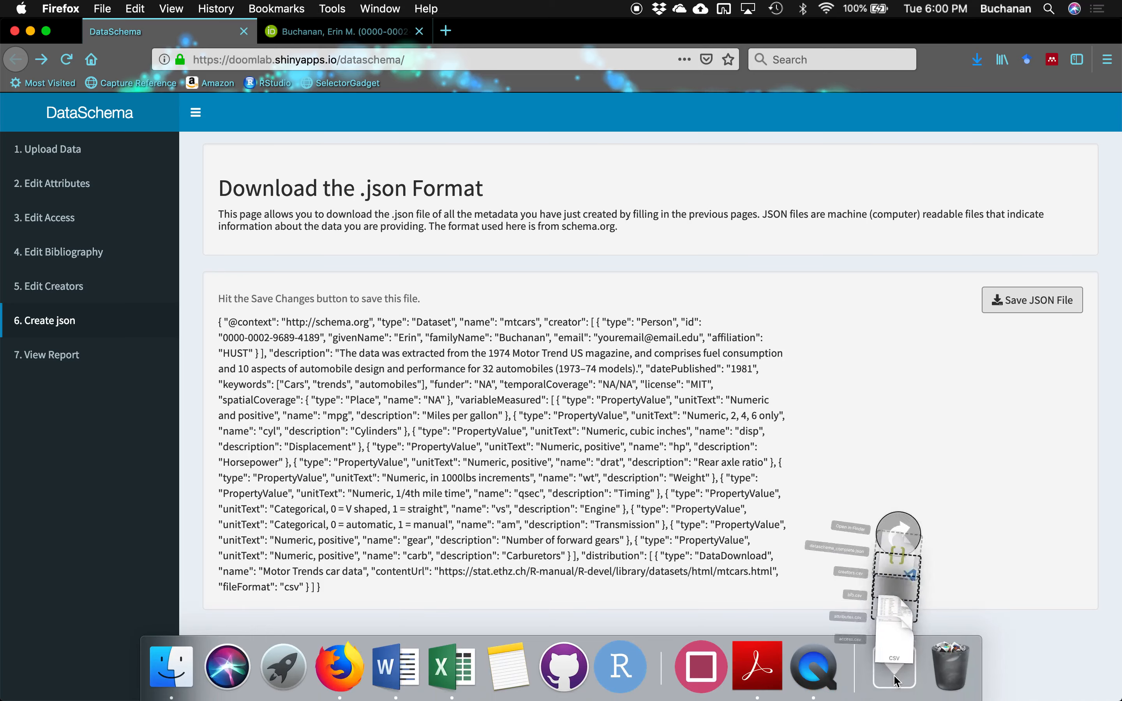
left_click(912, 347)
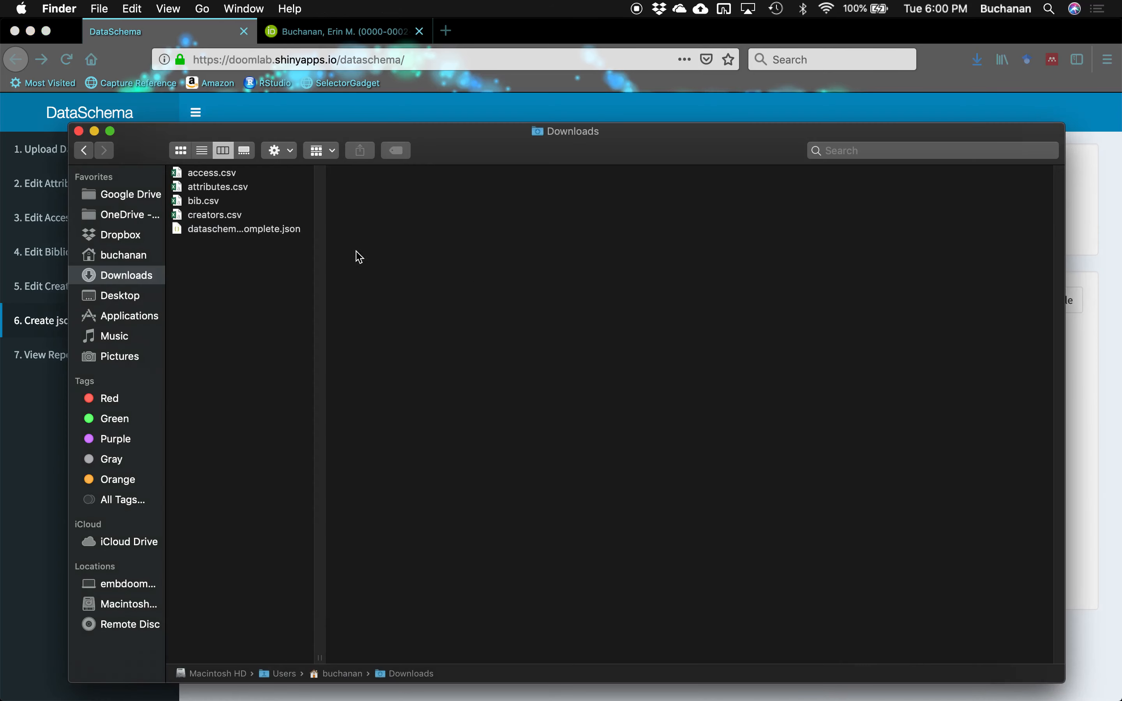
right_click(275, 229)
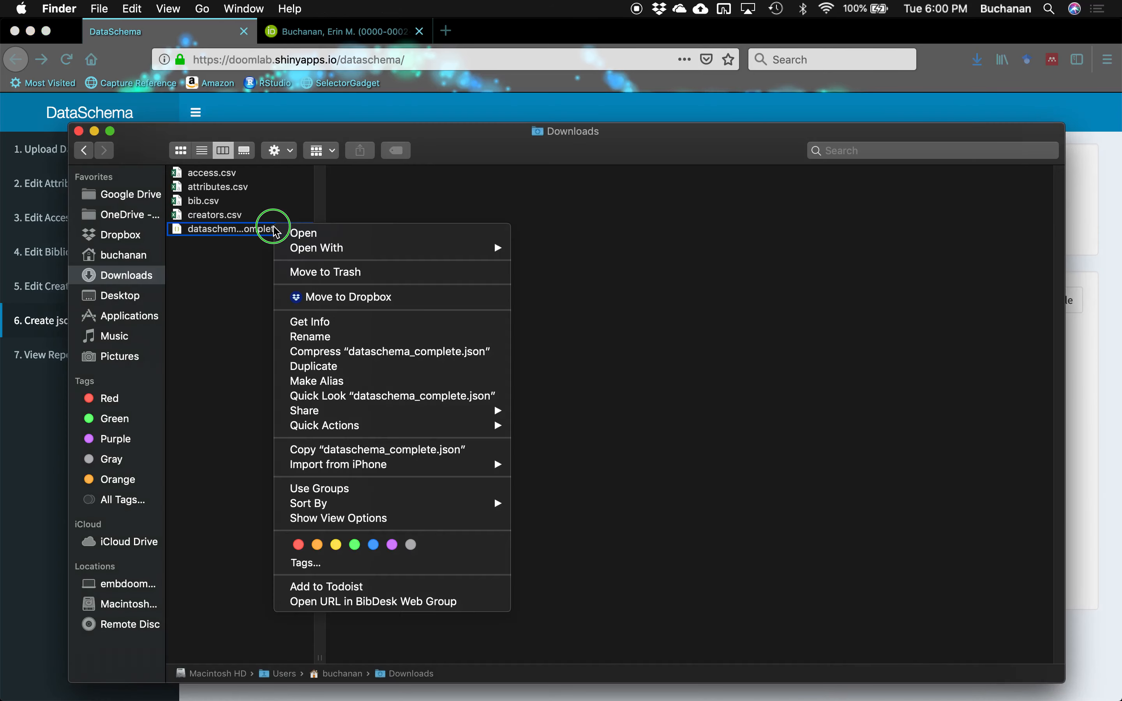
key("Escape")
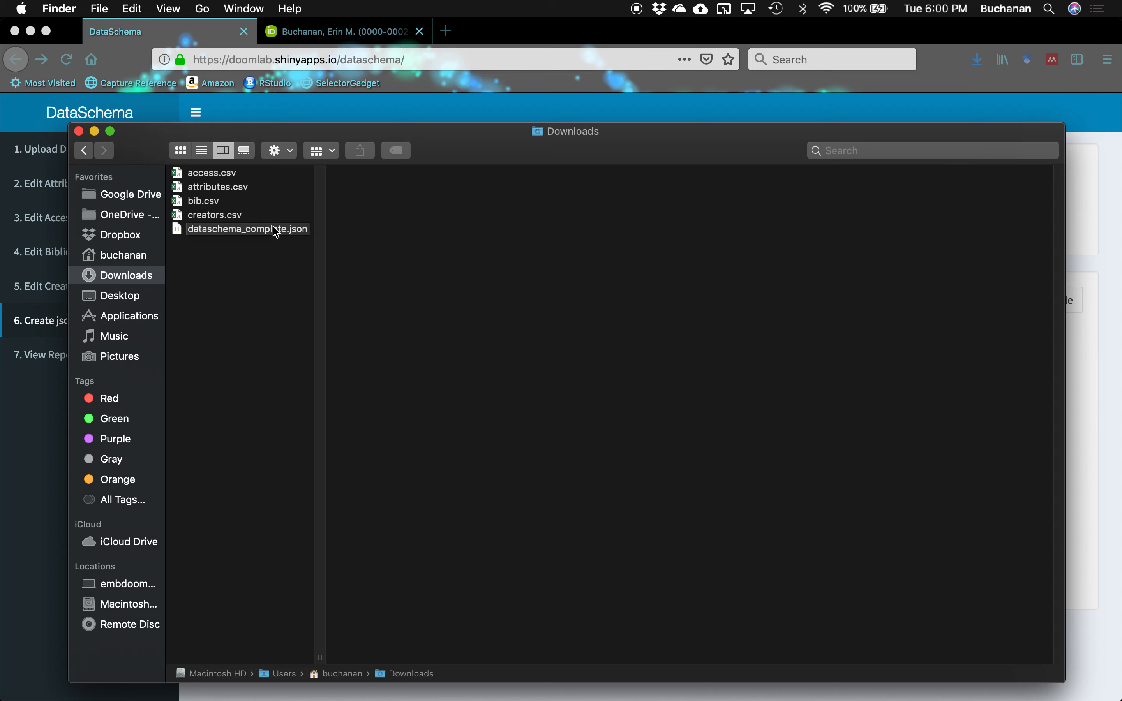
right_click(275, 230)
mouse_move(356, 255)
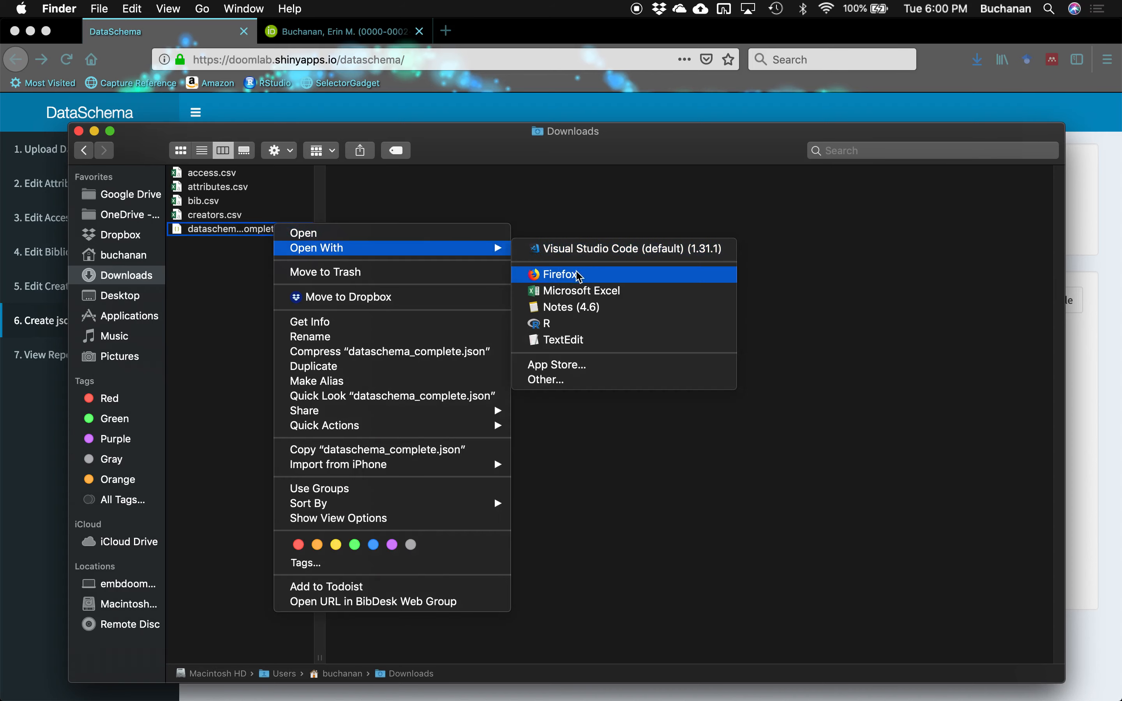
left_click(552, 278)
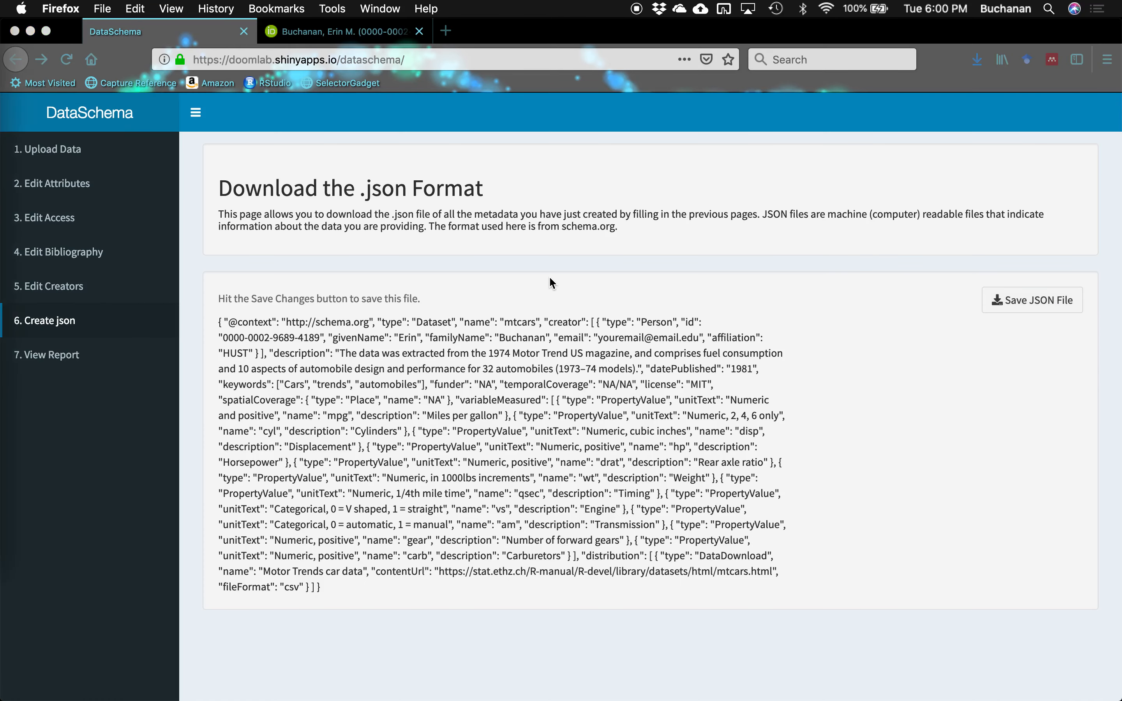
left_click_drag(1, 51, 472, 10)
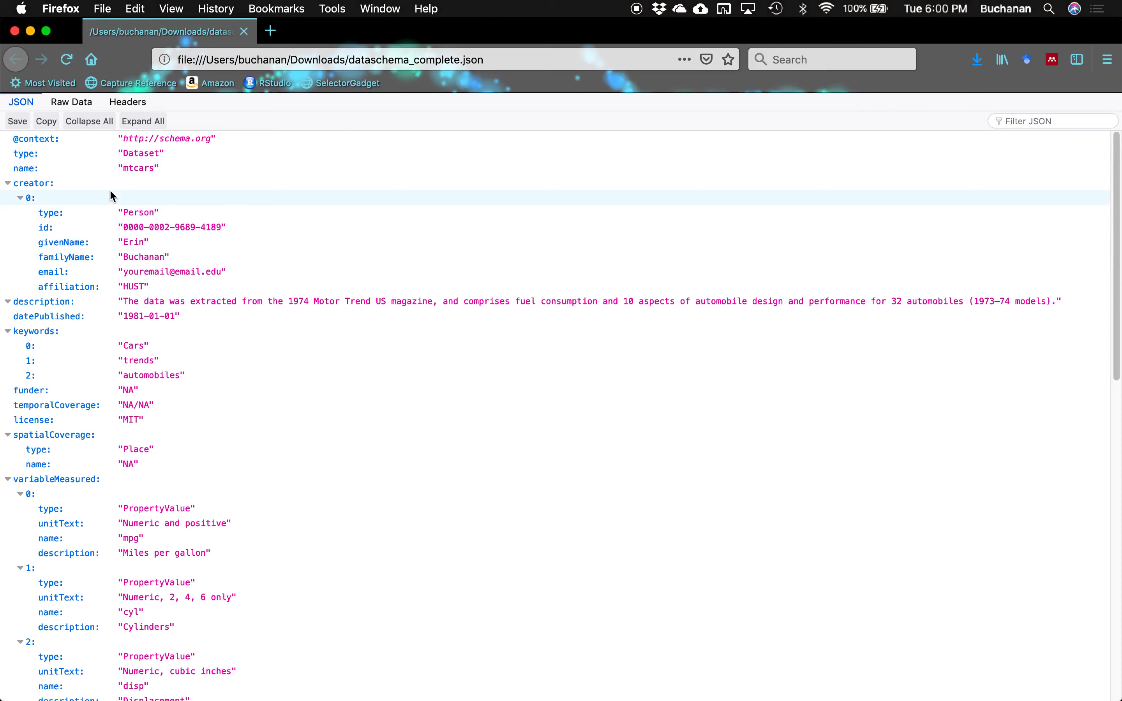
- Collapse the whole JSON tree, expand all of it again and look through its entries down to variableMeasured
left_click(85, 125)
left_click(75, 142)
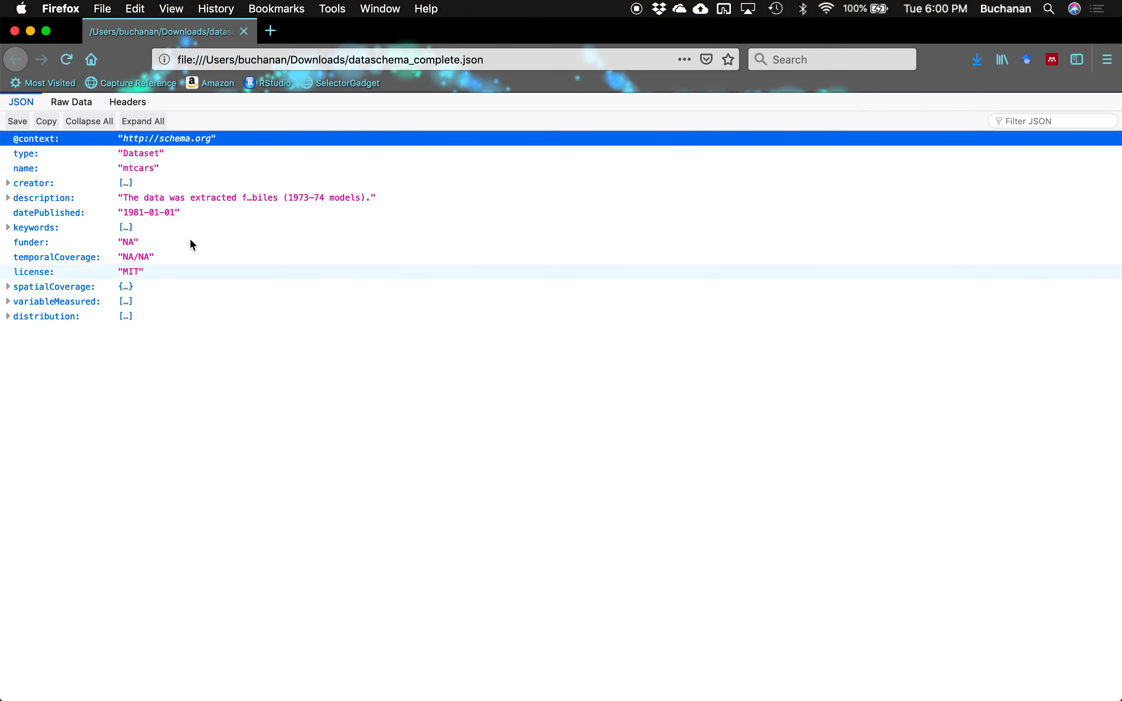
left_click(144, 121)
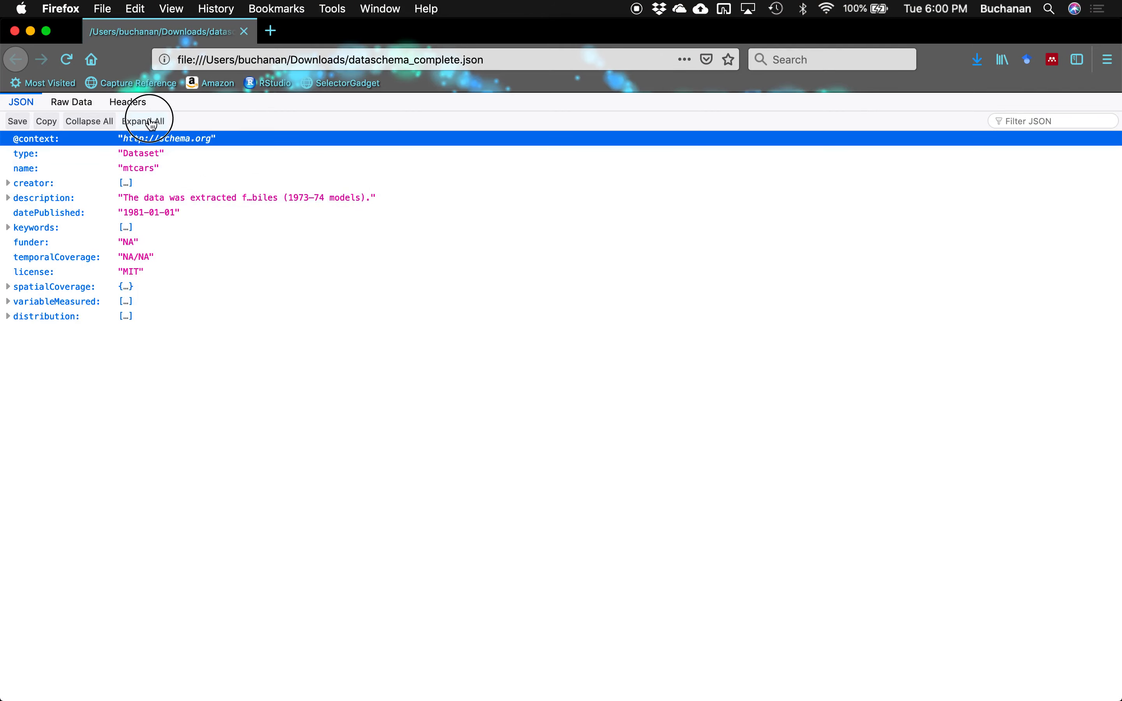
scroll(163, 300, "down", 10)
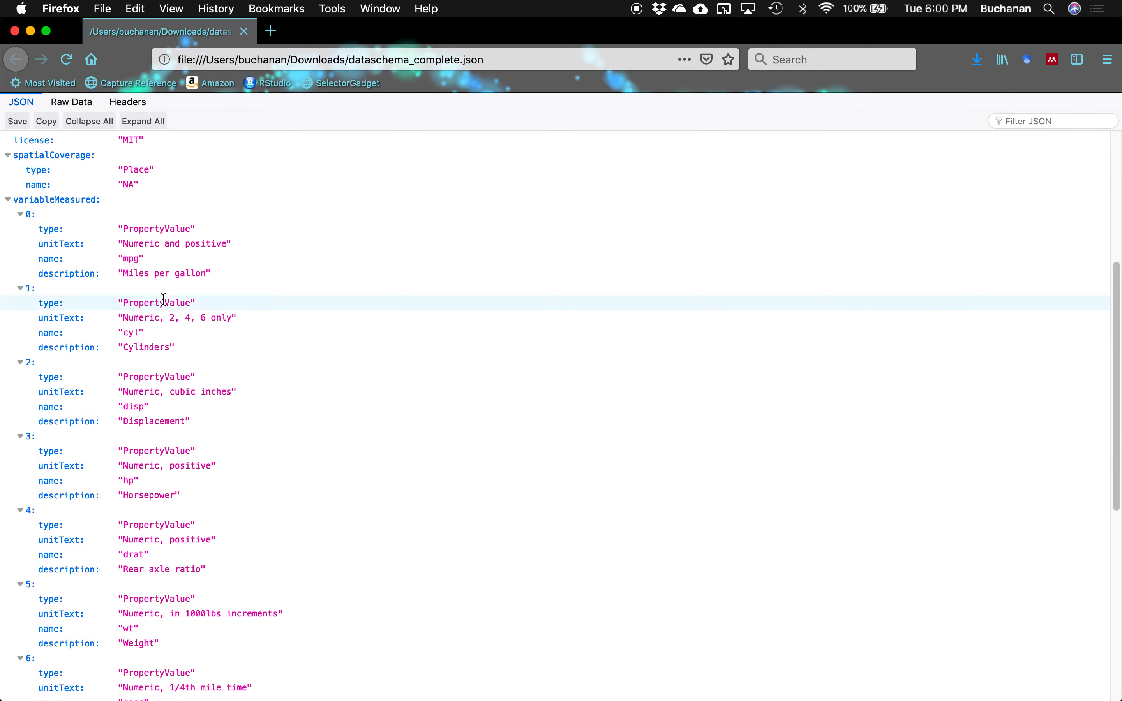
key("Home")
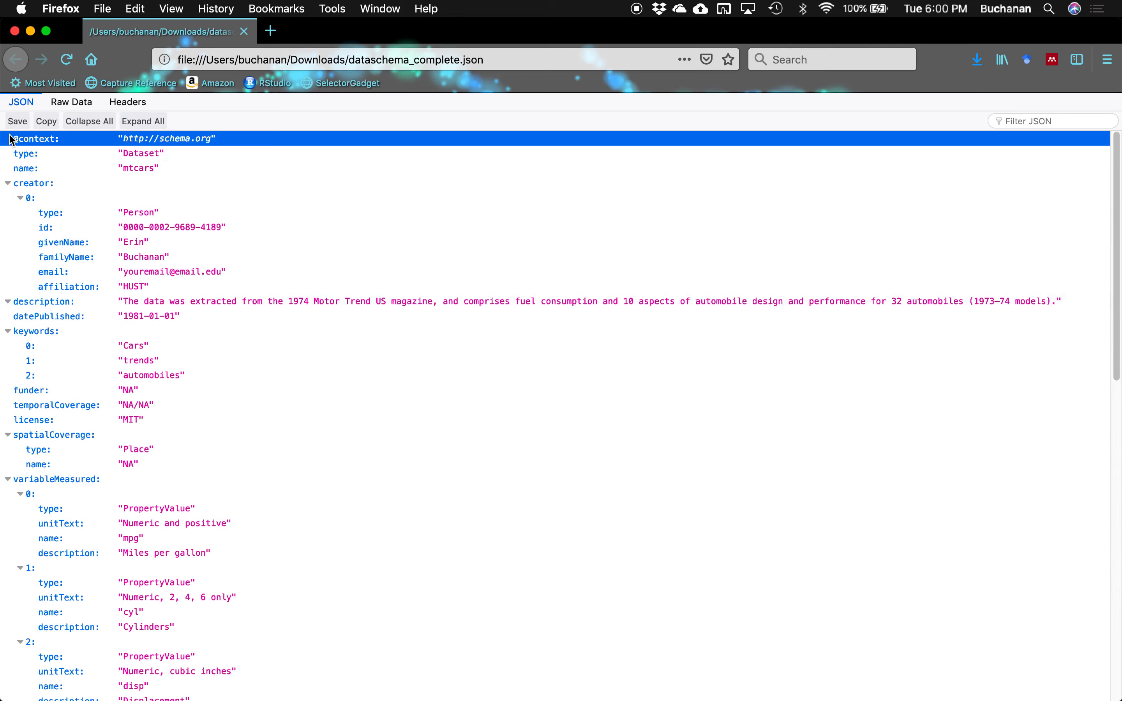
- Collapse the JSON tree and expand only the creator, description, keywords and spatialCoverage entries to read them
left_click(79, 122)
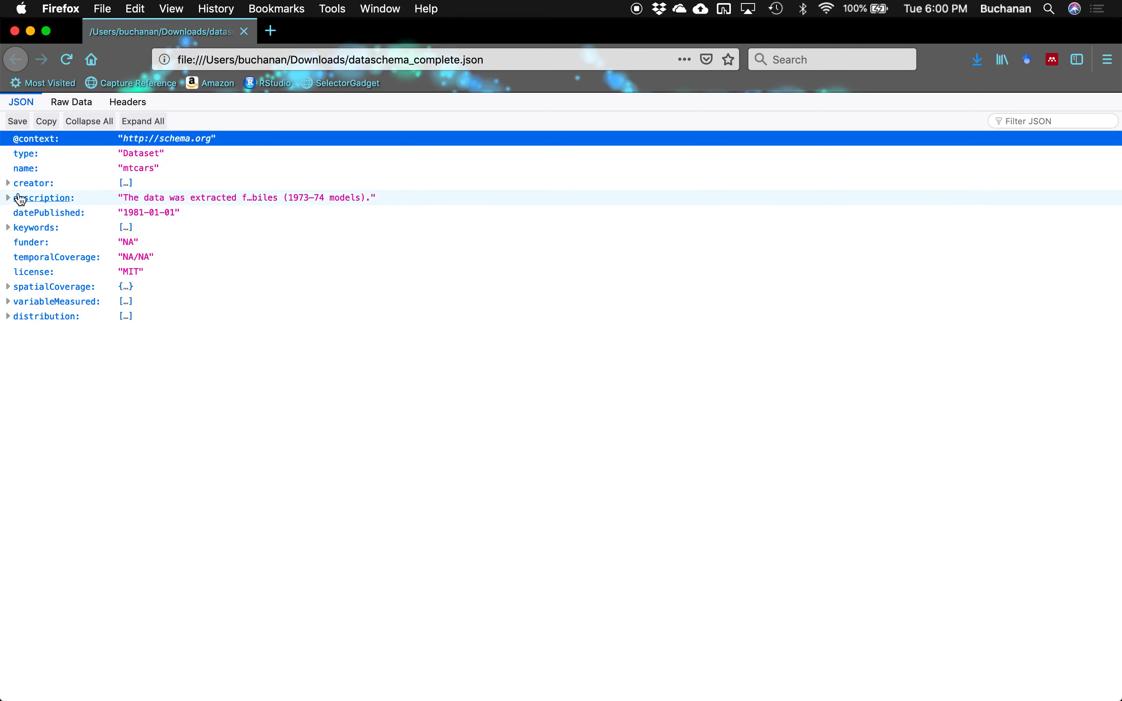
left_click(12, 183)
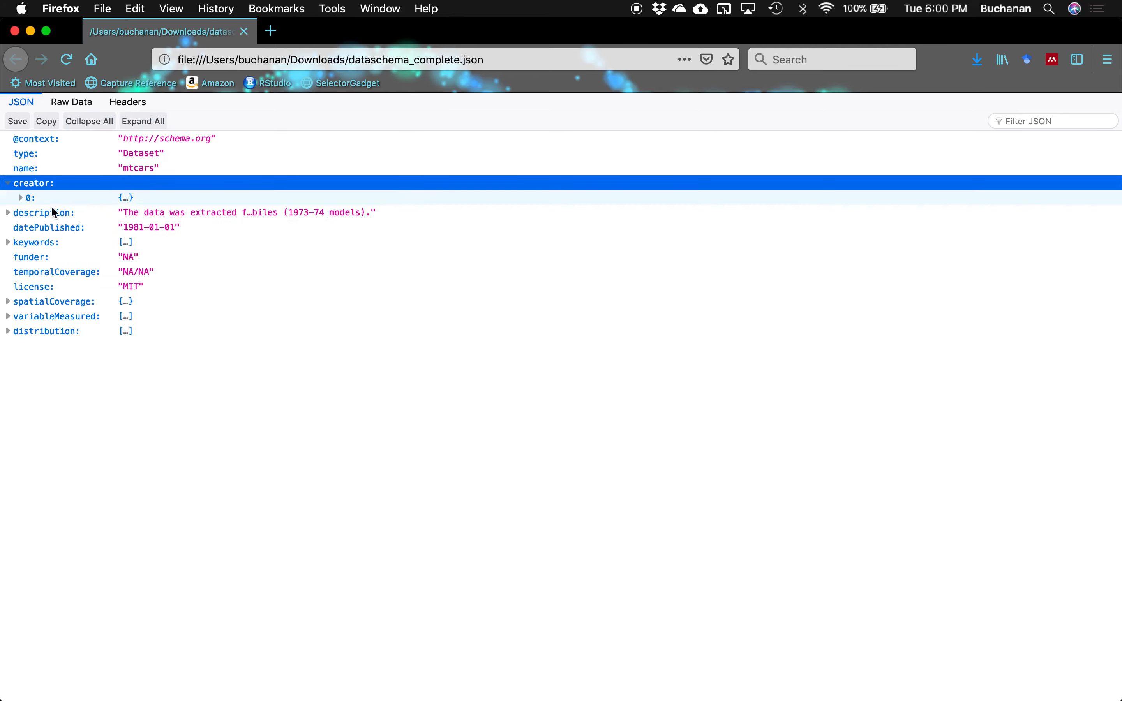
left_click(19, 199)
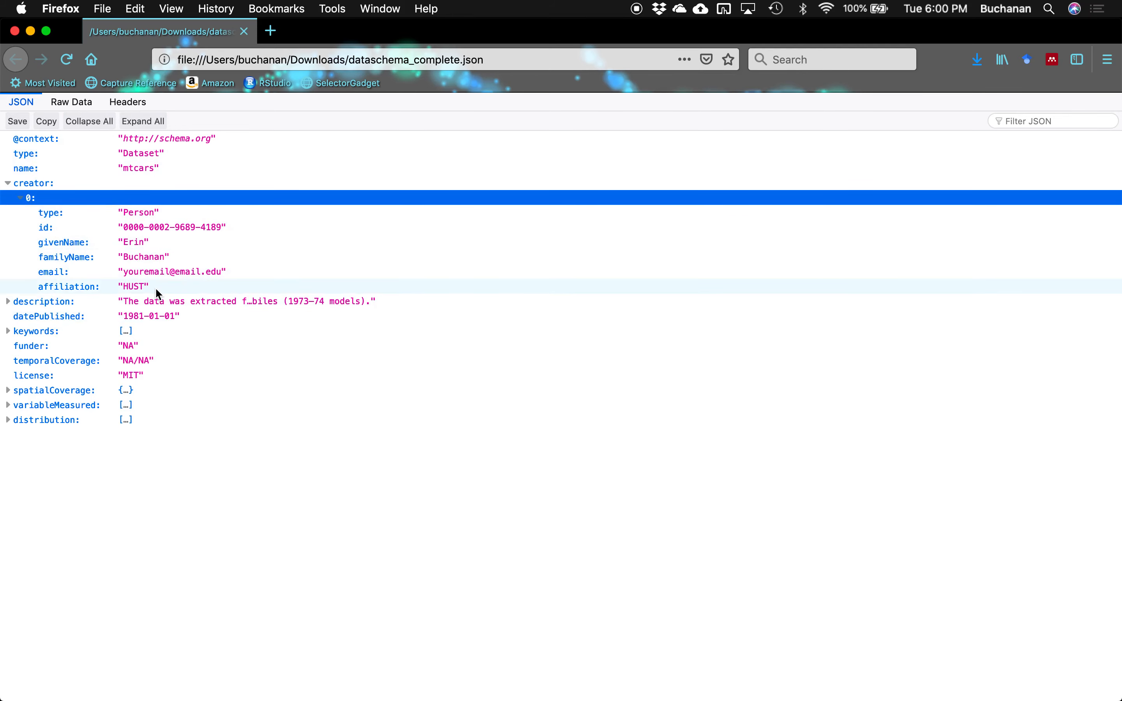
left_click(8, 303)
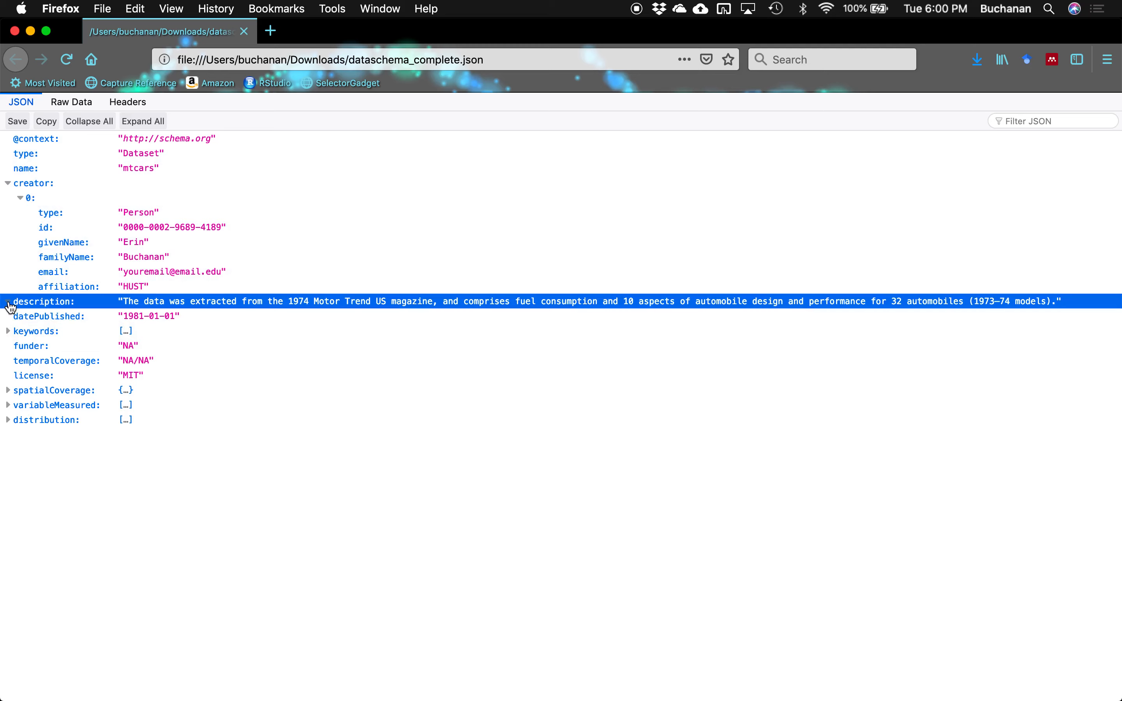
left_click(8, 331)
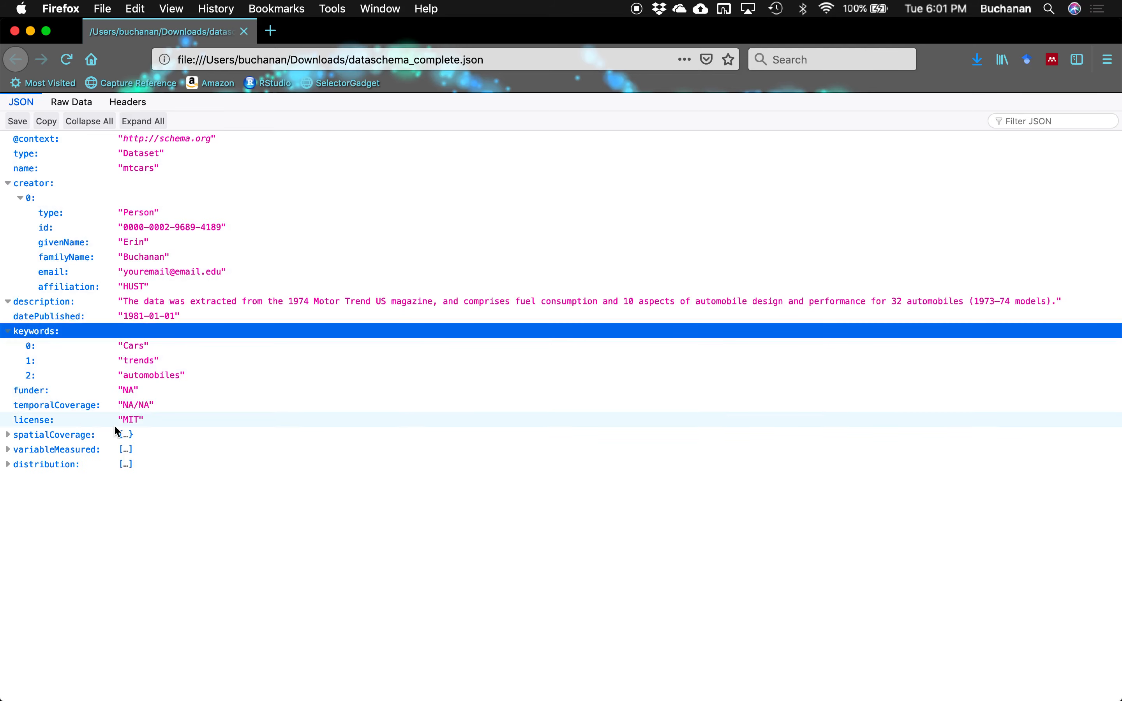
left_click(9, 435)
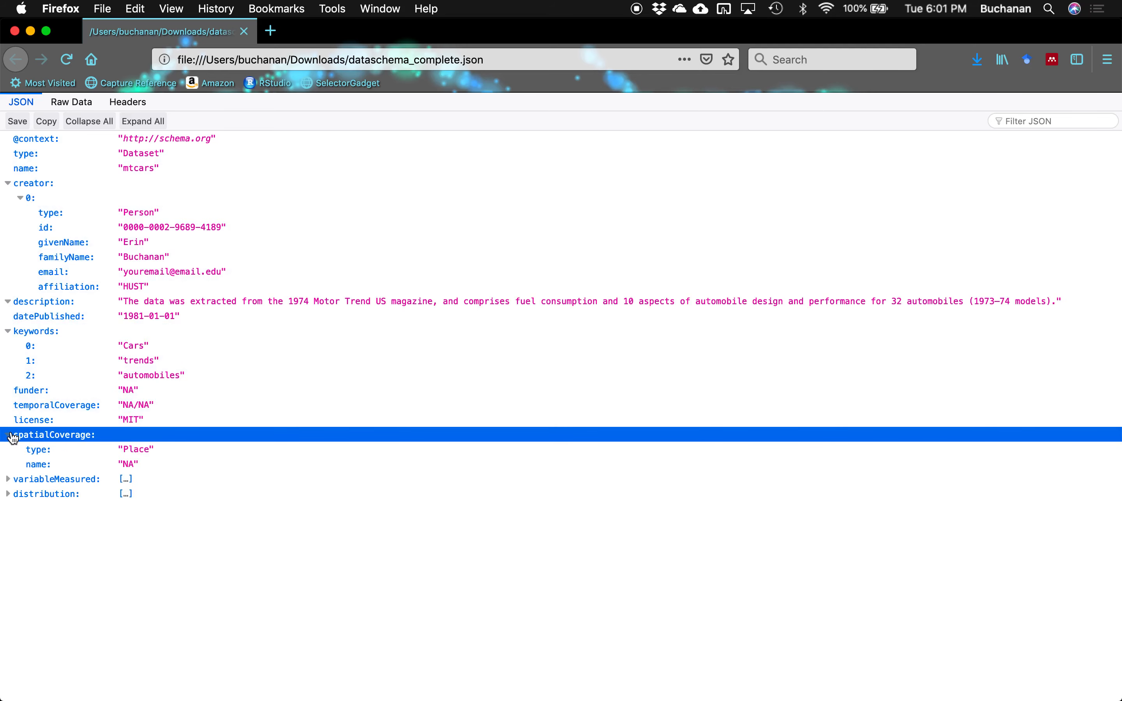
- Expand variableMeasured and its first entry, and examine the unitText, name and description of mpg
left_click(7, 479)
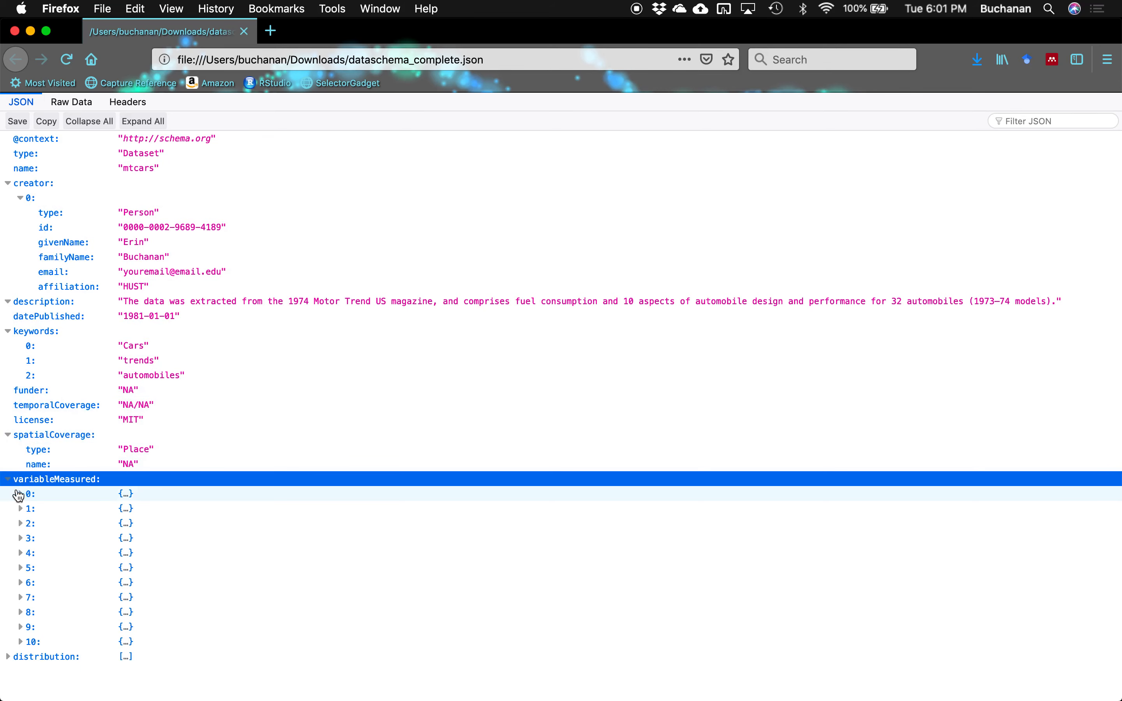
left_click(20, 494)
scroll(156, 500, "down", 1)
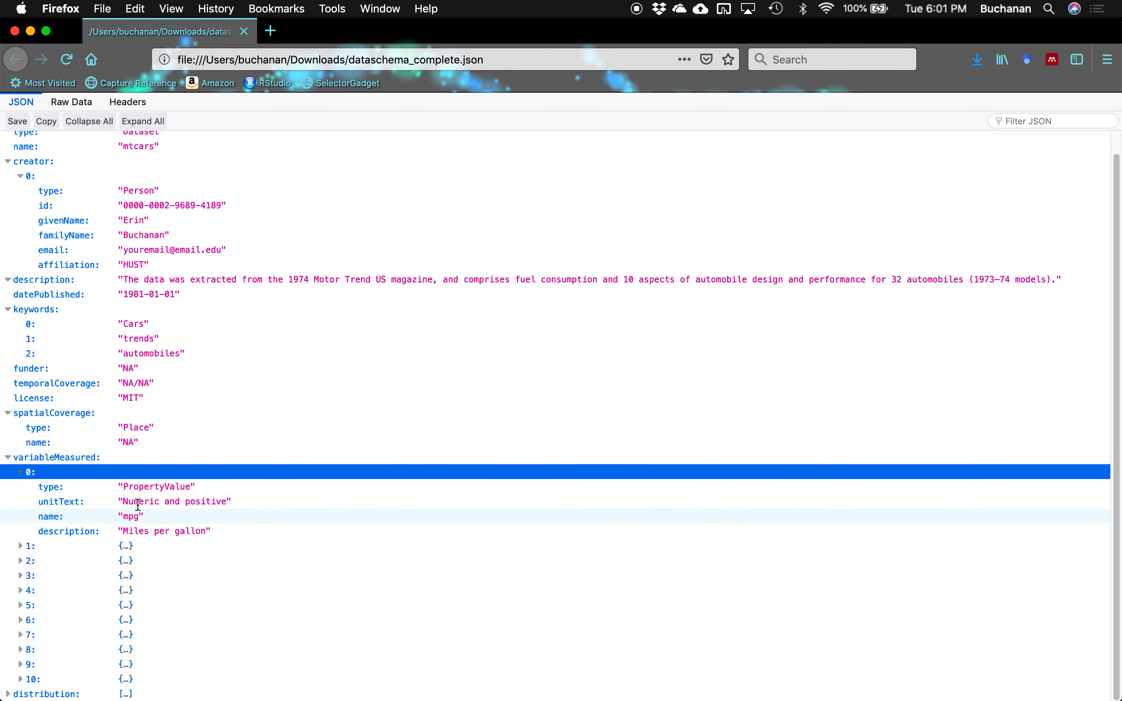
double_click(128, 519)
left_click_drag(123, 532, 106, 496)
left_click(195, 458)
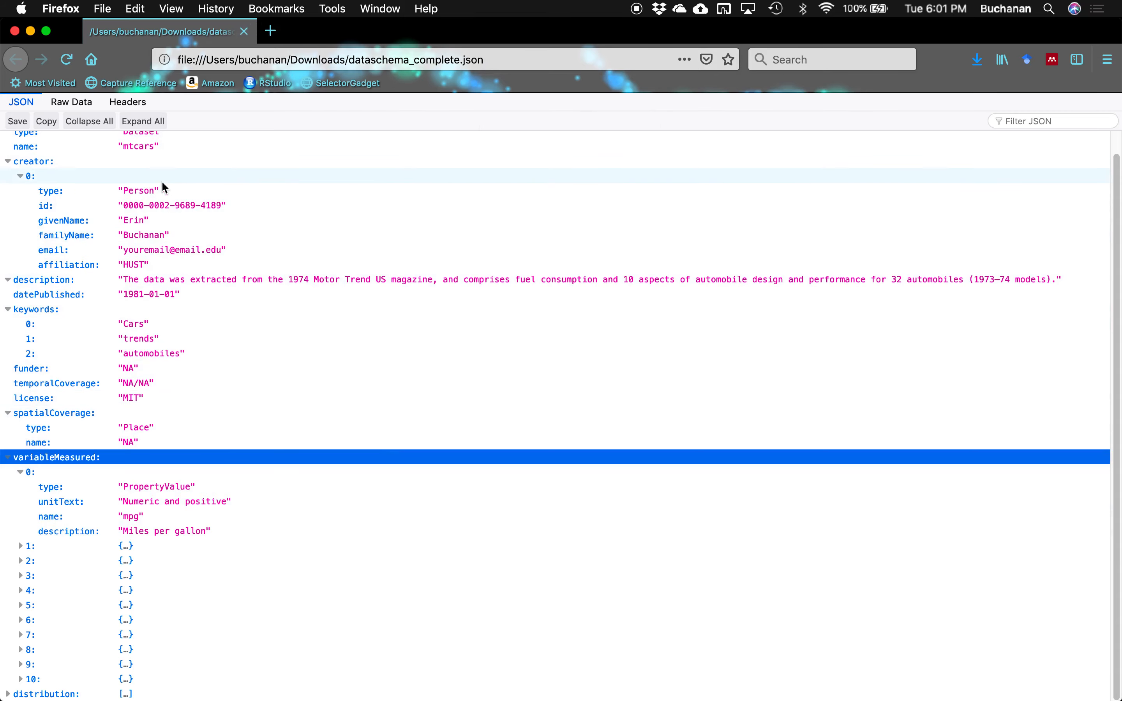
scroll(171, 192, "up", 1)
left_click_drag(123, 139, 211, 139)
left_click(204, 154)
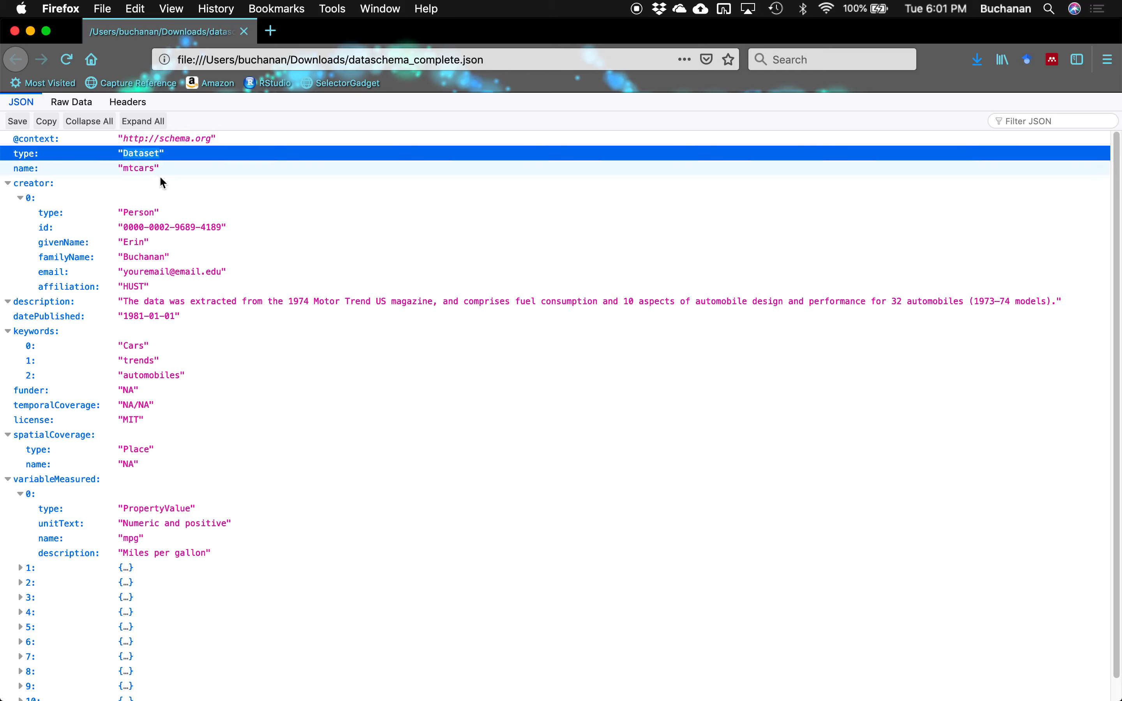
- Close the JSON file, open the mtcars data report in DataSchema and look through it down to the Data Attributes table
left_click(245, 33)
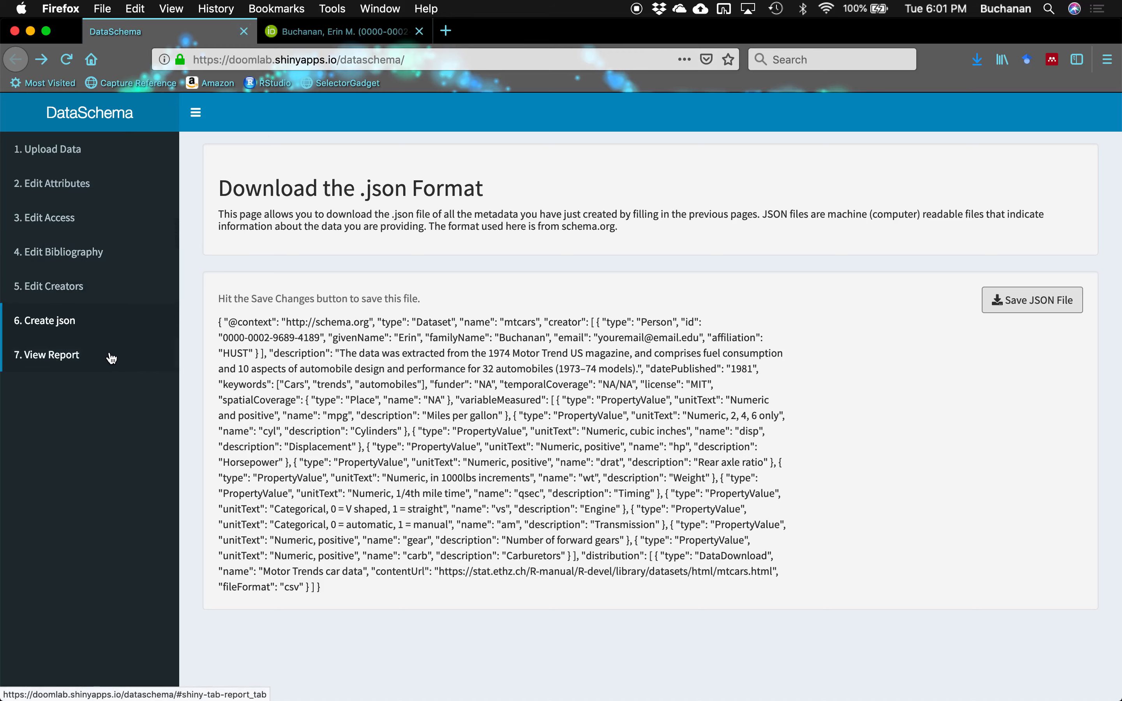
left_click(95, 356)
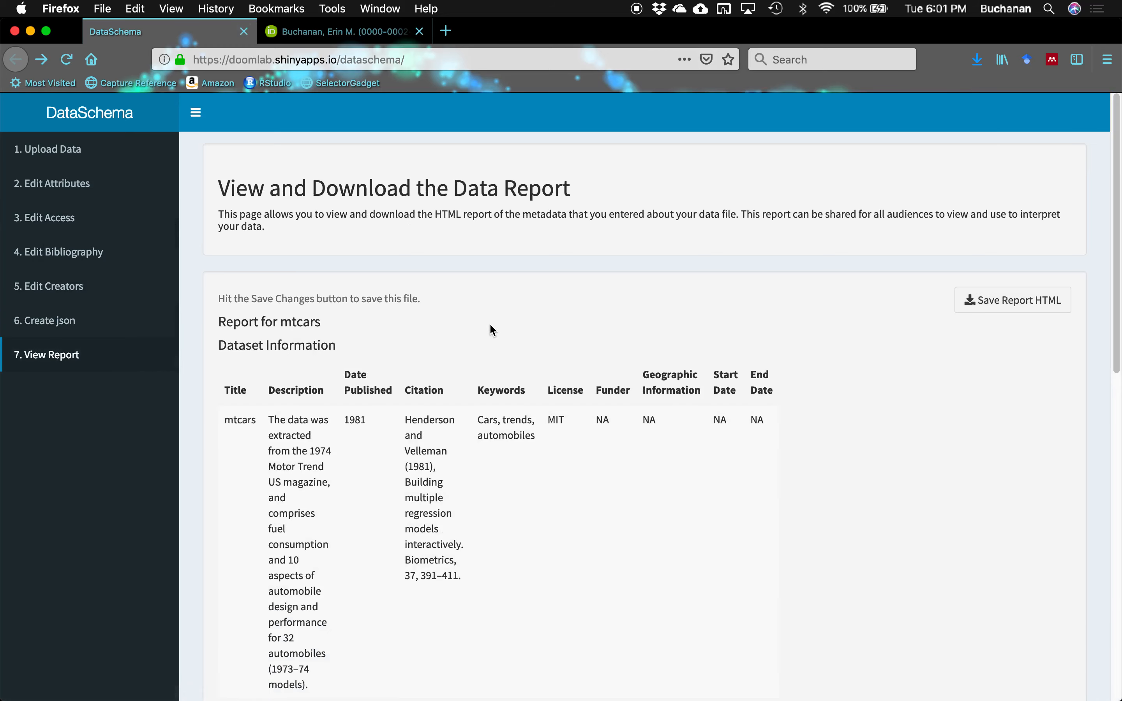
scroll(489, 323, "down", 5)
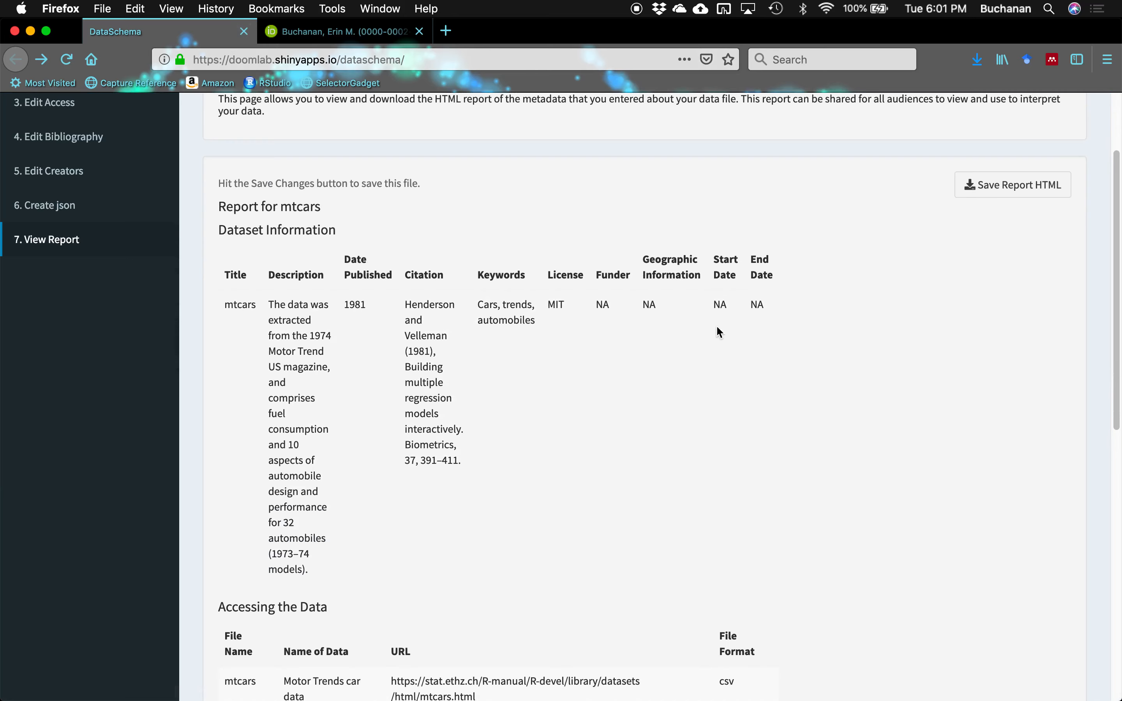
scroll(816, 253, "down", 10)
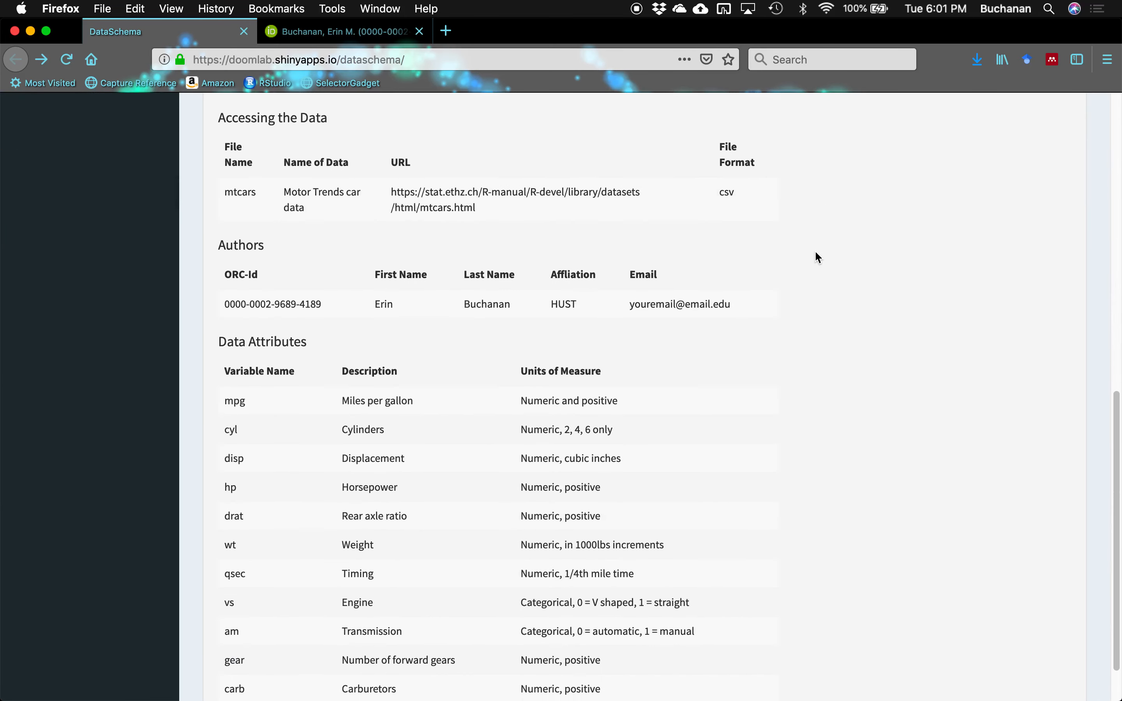
scroll(660, 372, "up", 15)
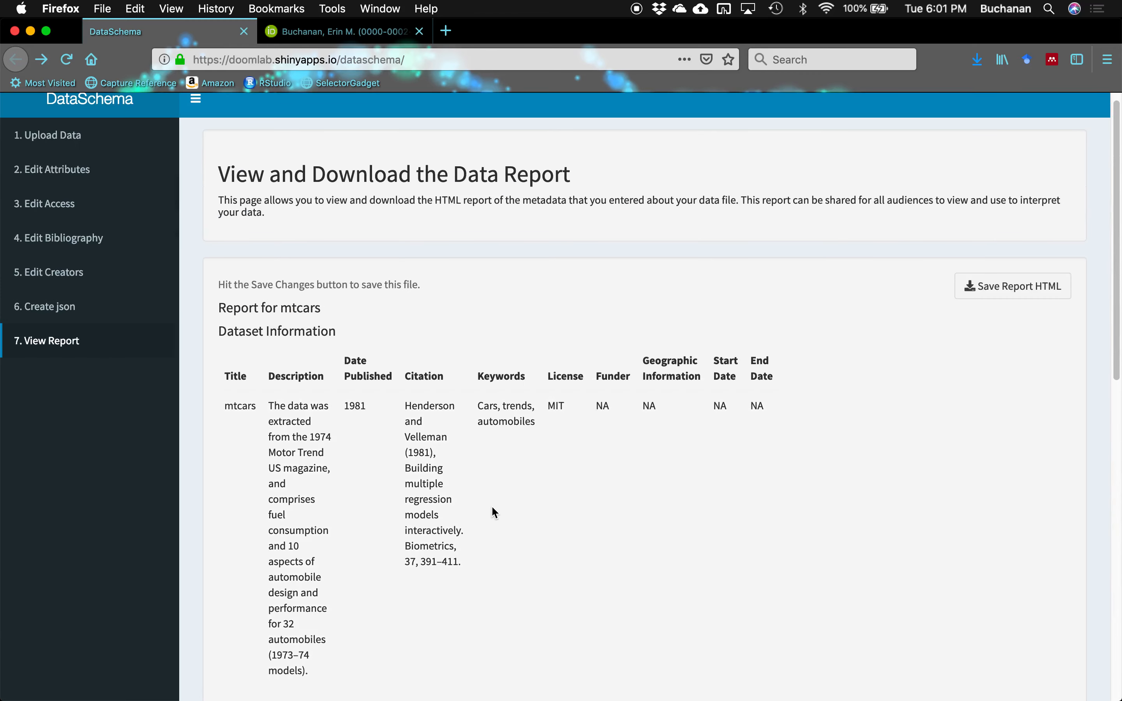
- Save the data report as an HTML file and open the downloaded report.html
left_click(965, 282)
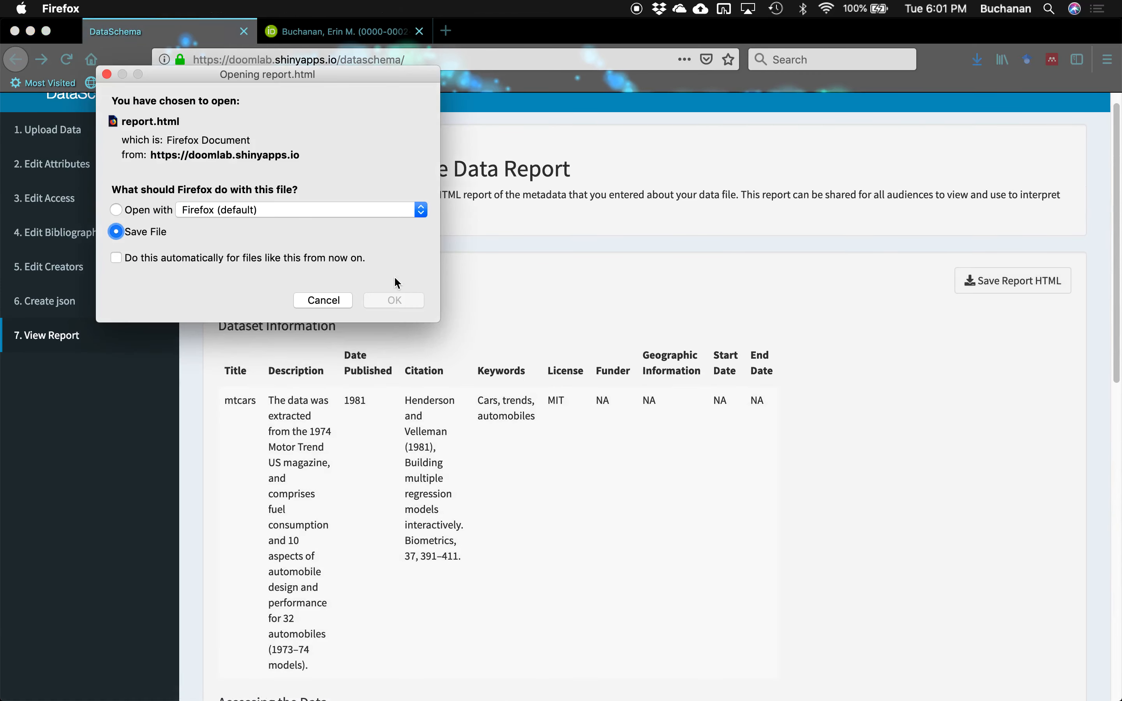
left_click(394, 300)
left_click(894, 668)
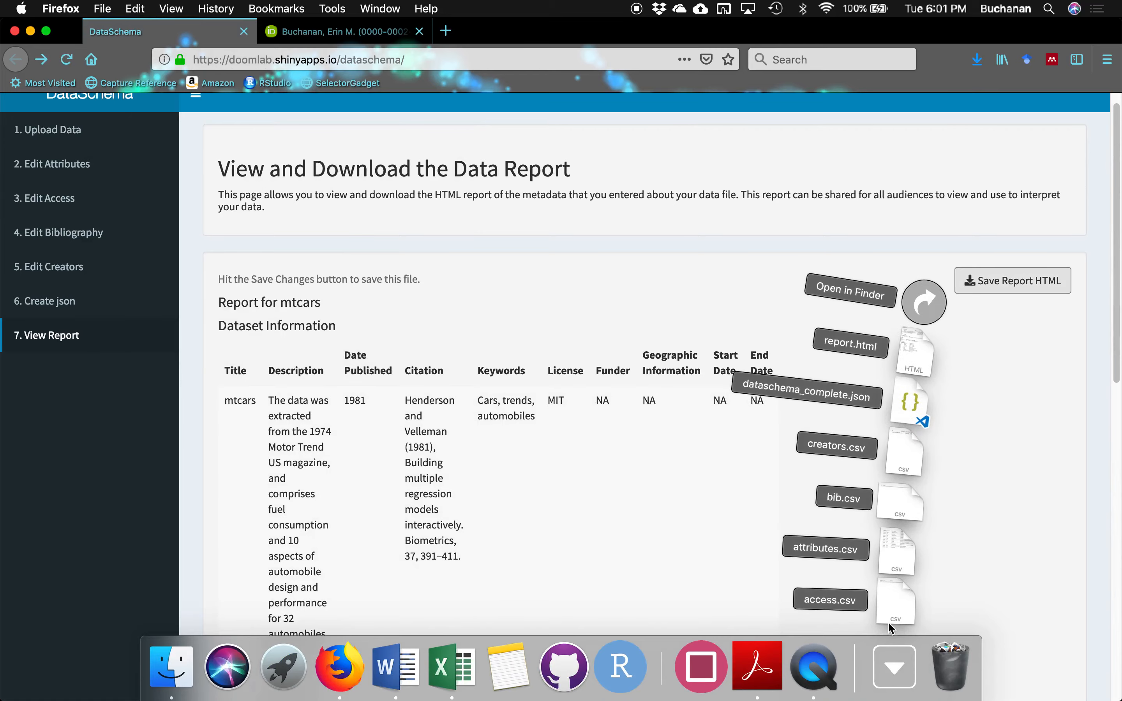
left_click(913, 353)
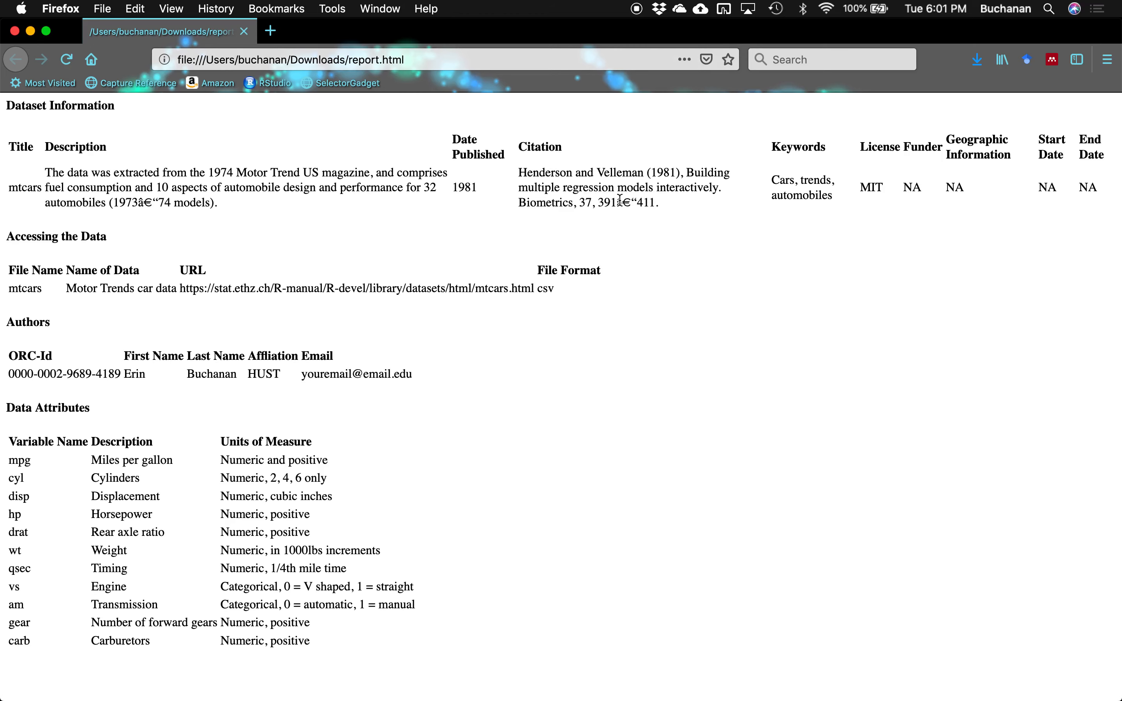
- Examine the citation in the downloaded report, close the file and return to the start of the DataSchema report page
left_click(643, 205)
left_click(598, 256)
left_click(14, 31)
scroll(296, 306, "up", 1)
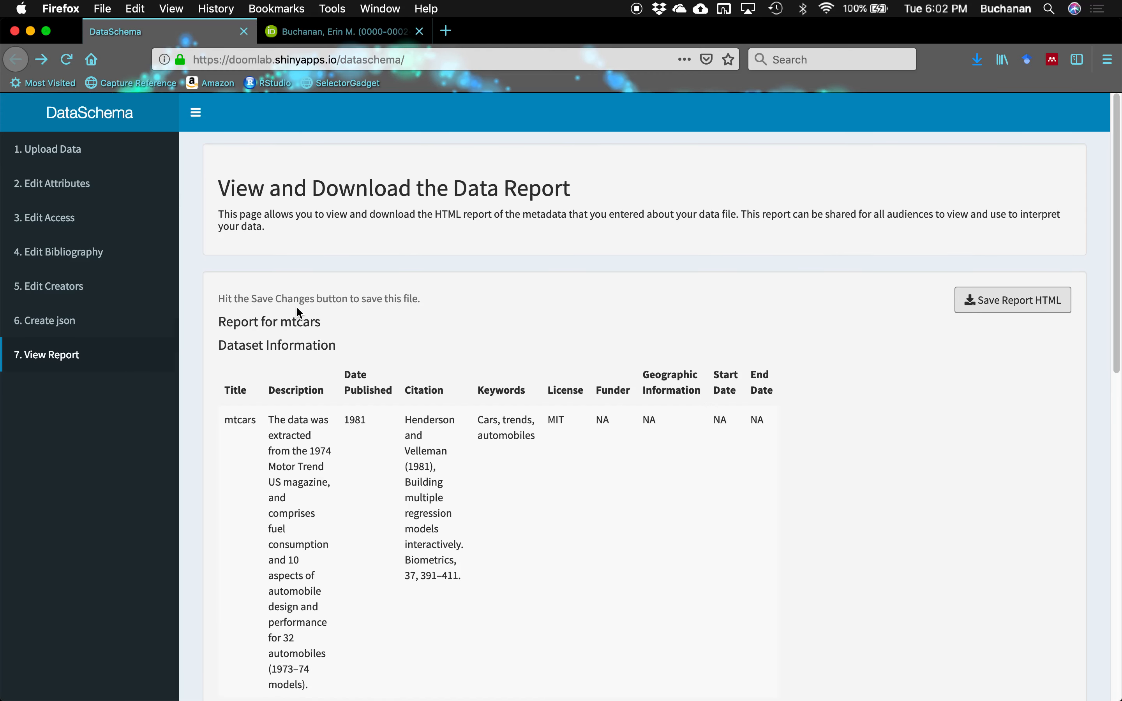